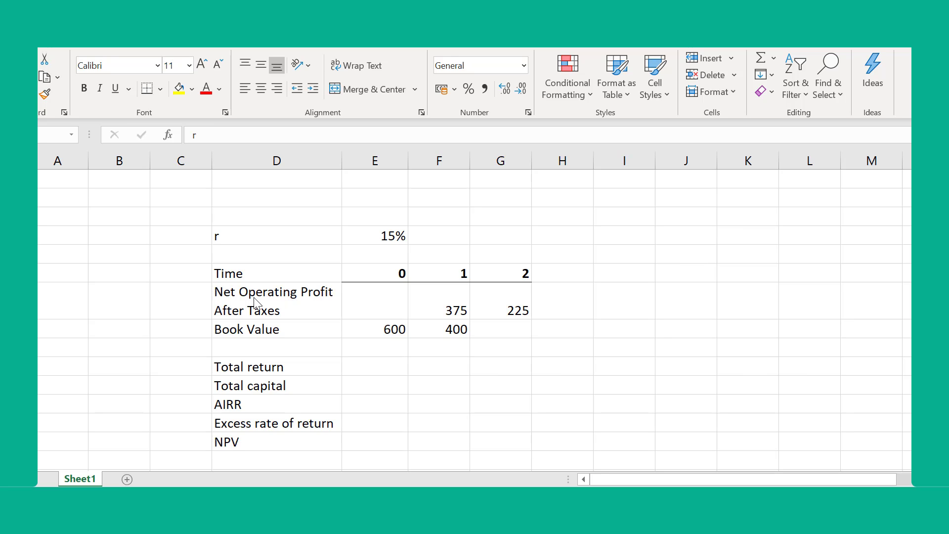
# - Examine the net operating profit after taxes, book value and rate r inputs, and the empty result cells for total return, total capital and AIRR
pyautogui.click(278, 310)
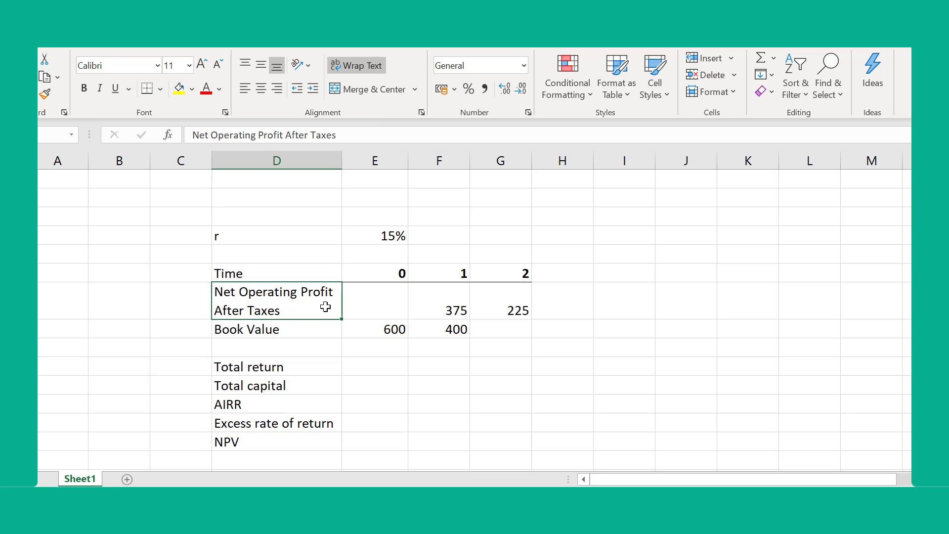
pyautogui.click(439, 306)
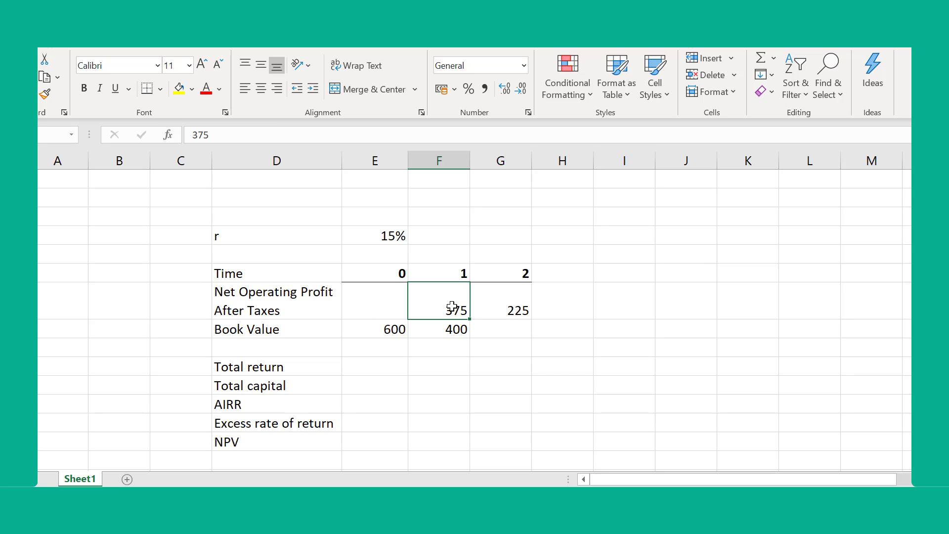
pyautogui.click(498, 307)
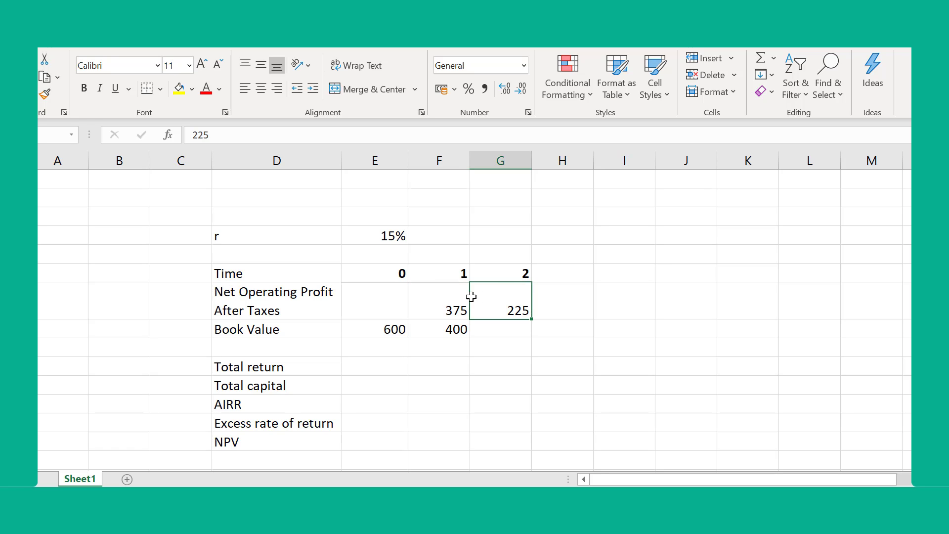
pyautogui.click(288, 329)
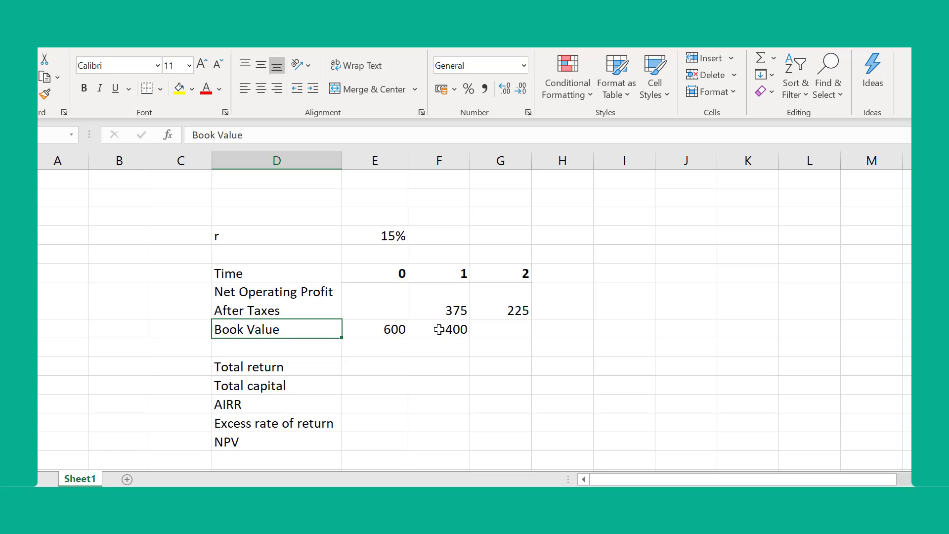
pyautogui.click(393, 235)
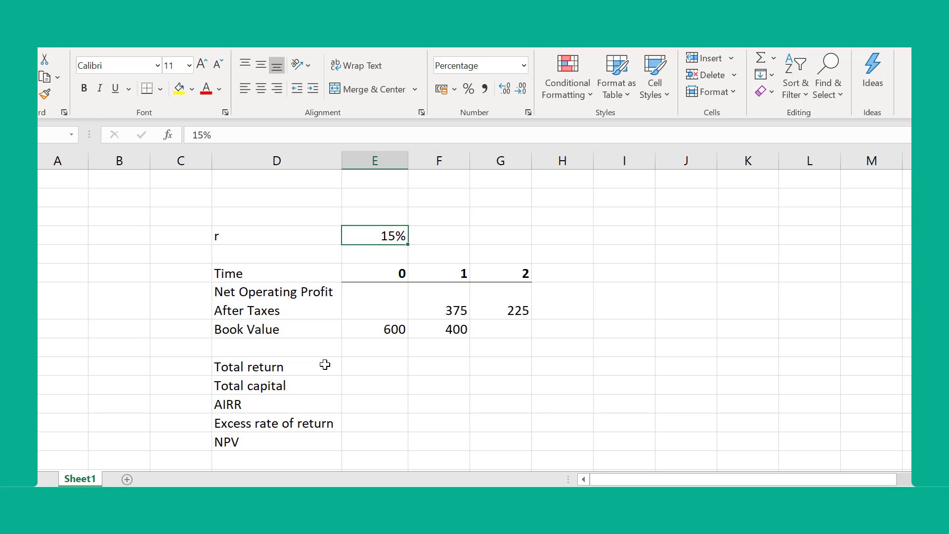
pyautogui.click(354, 365)
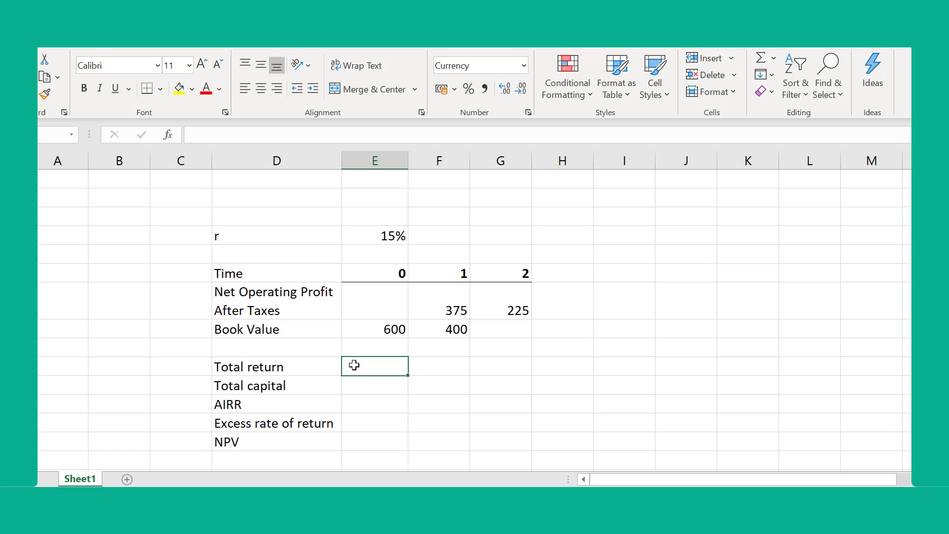
pyautogui.click(364, 386)
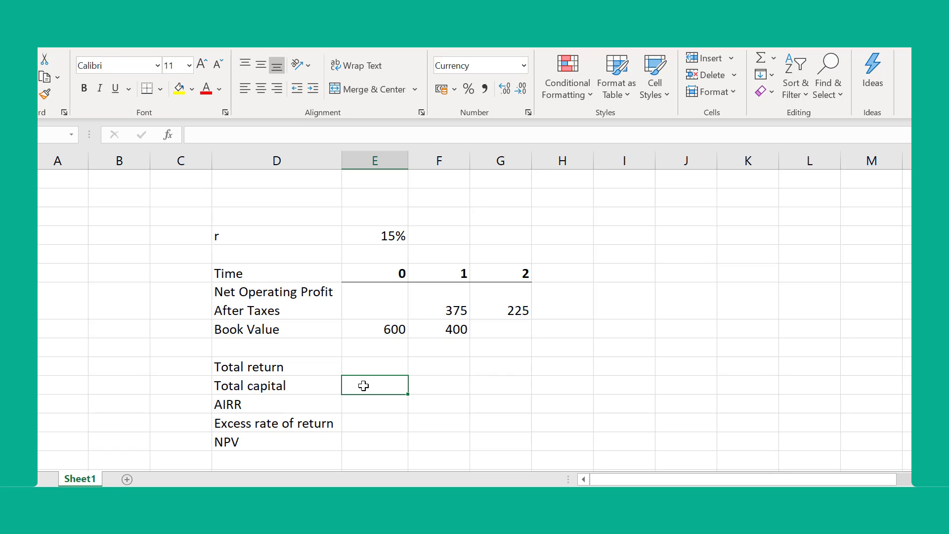
pyautogui.click(363, 400)
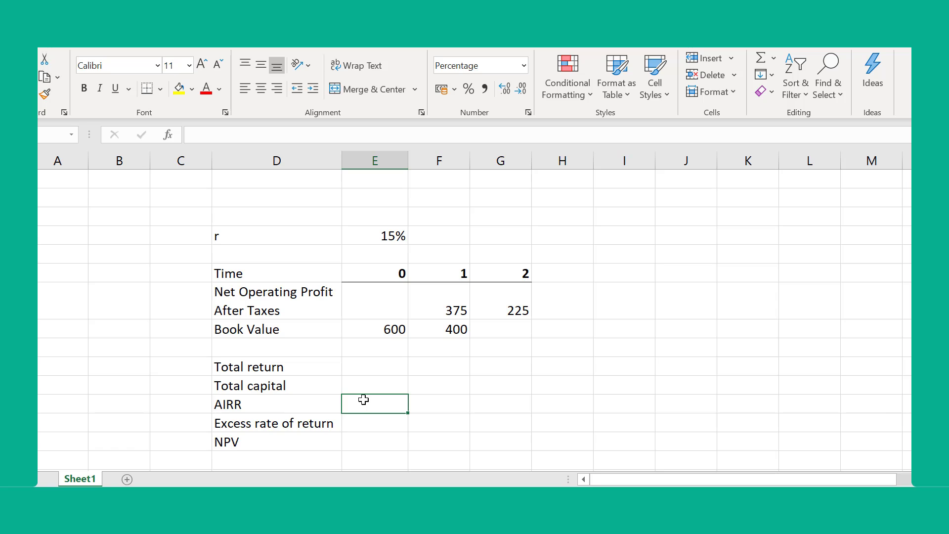
# - Extend the AIRR row label to read "AIRR (Return On Capital)"
pyautogui.click(295, 406)
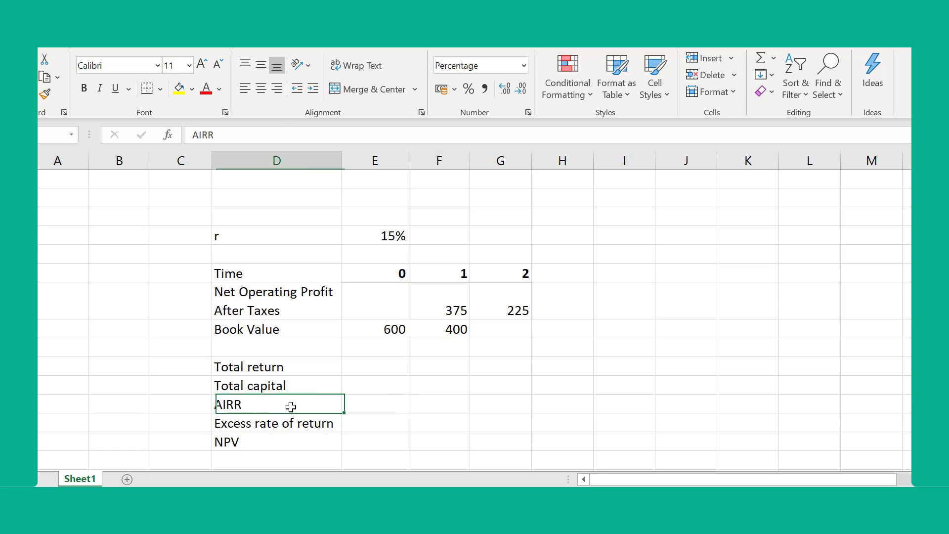
pyautogui.click(280, 132)
pyautogui.write('(')
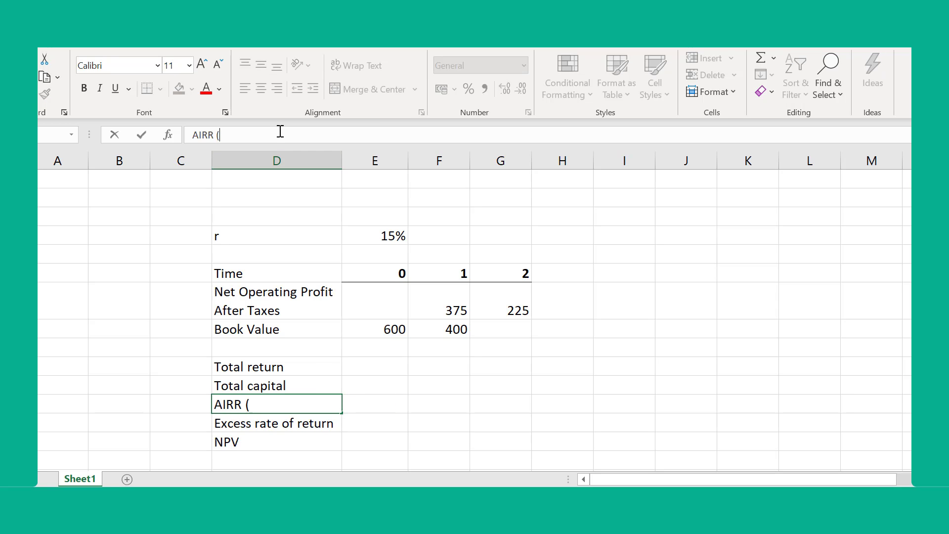
pyautogui.write('Return On Capital)')
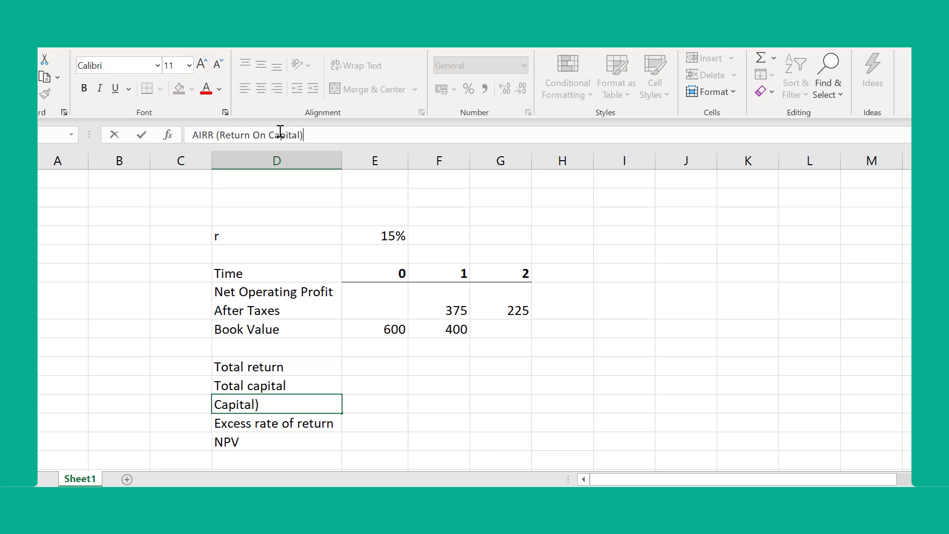
pyautogui.press('Return')
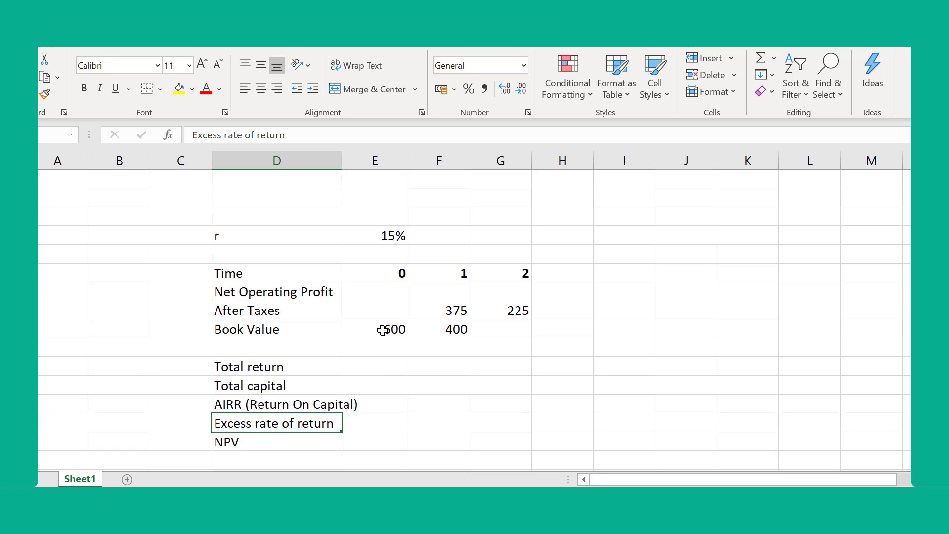
# - Calculate the total return in E10 as the profits discounted at r, using the formula =F7+G7/(1+E4)
pyautogui.click(380, 364)
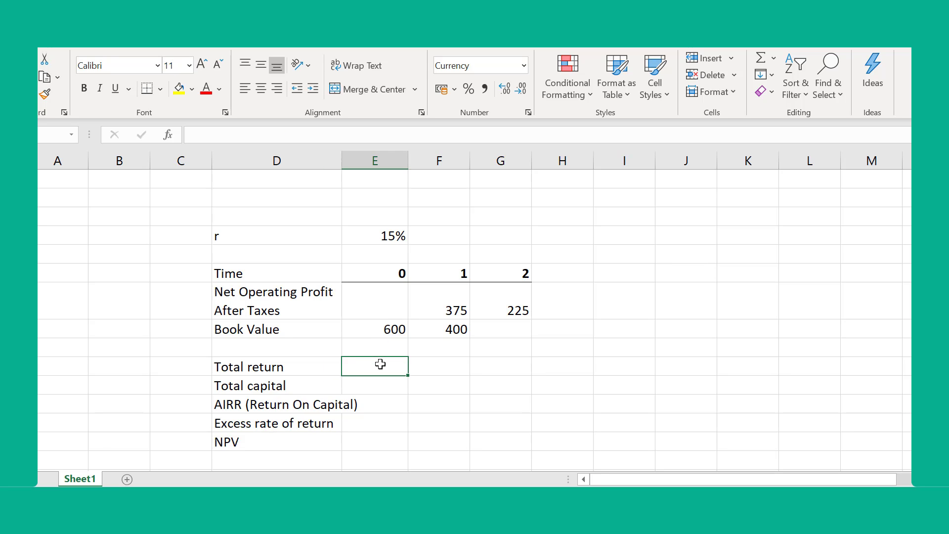
pyautogui.click(440, 305)
pyautogui.moveTo(441, 306); pyautogui.dragTo(483, 312)
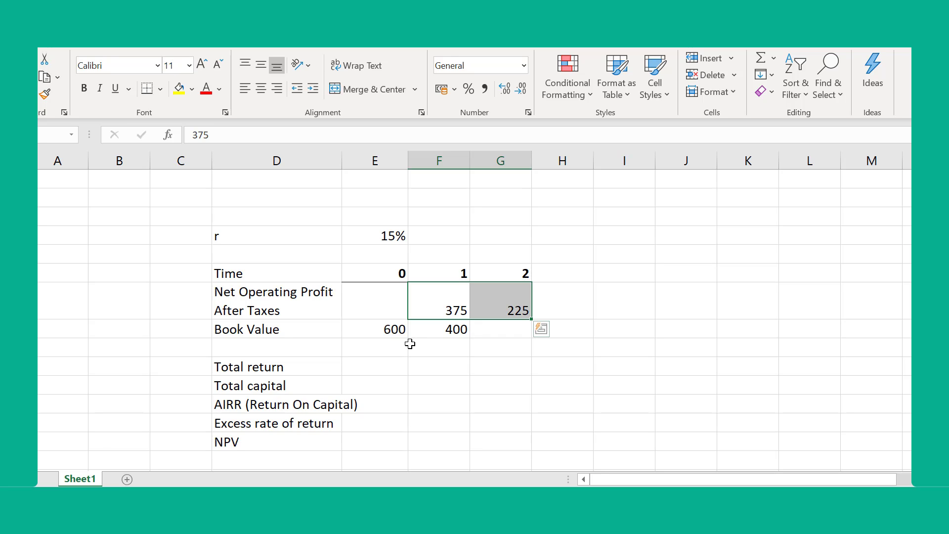
pyautogui.click(395, 365)
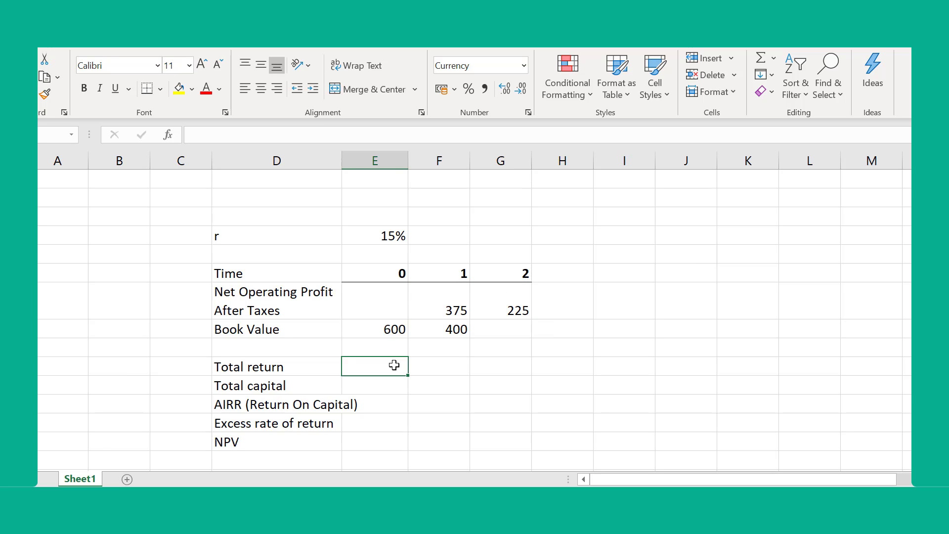
pyautogui.write('=')
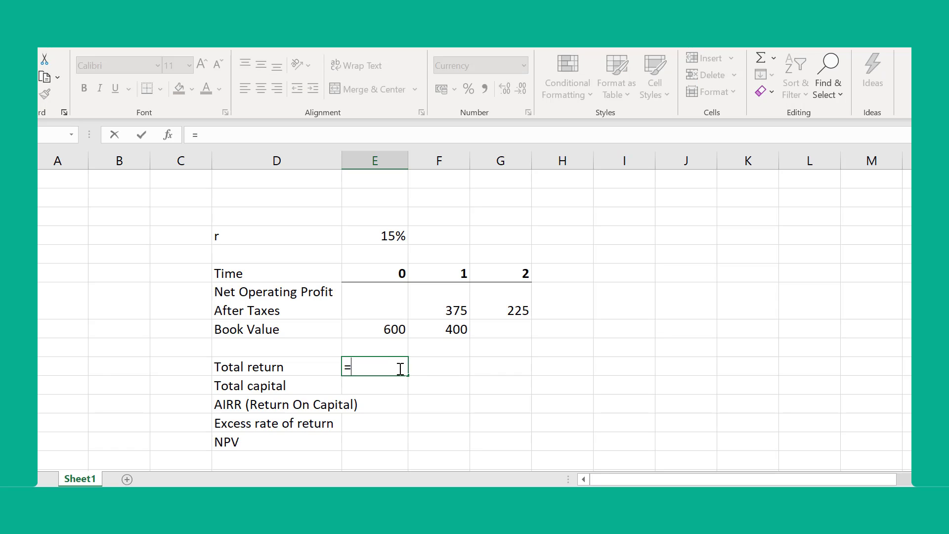
pyautogui.click(451, 303)
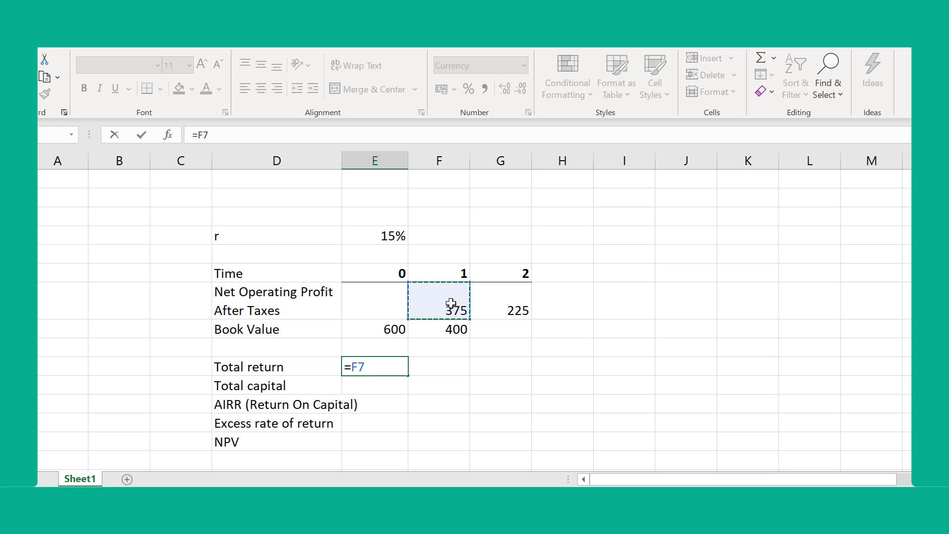
pyautogui.write('+')
pyautogui.click(504, 307)
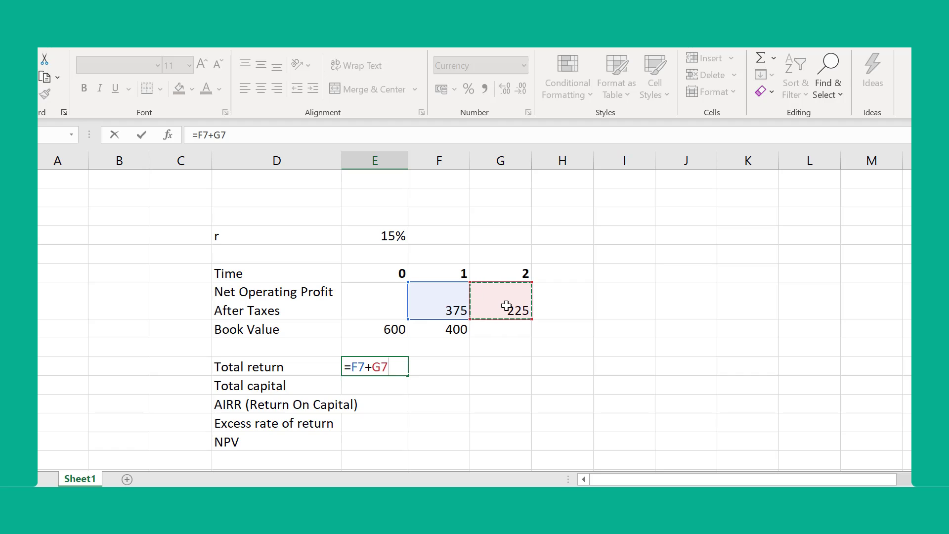
pyautogui.write('/(1+')
pyautogui.click(393, 234)
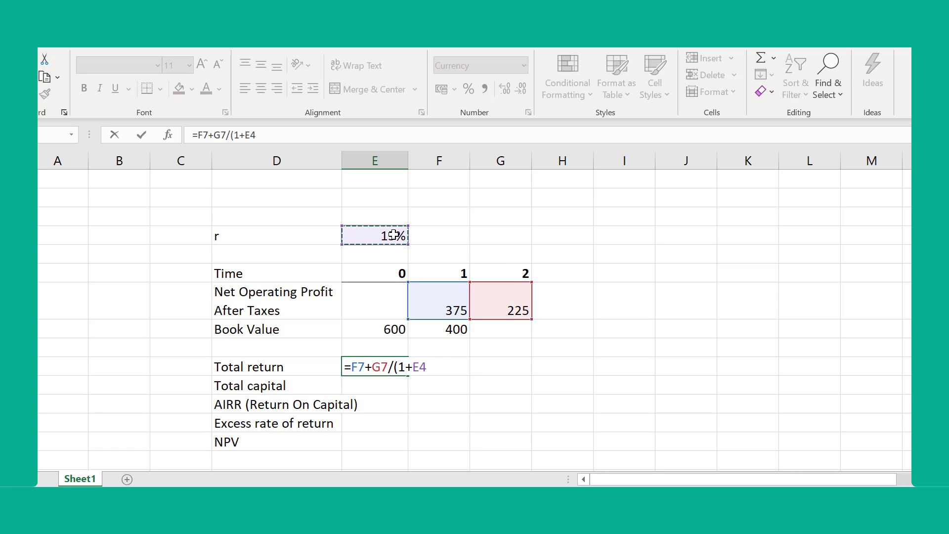
pyautogui.press('Return')
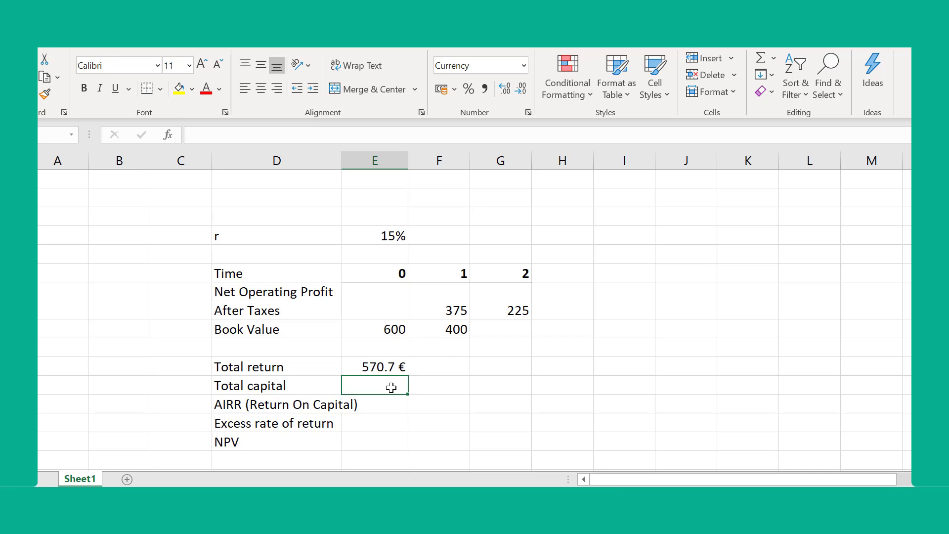
# - Calculate the total capital in E11 as the book values discounted at r, using the formula =E8+F8/(1+E4)
pyautogui.write('=')
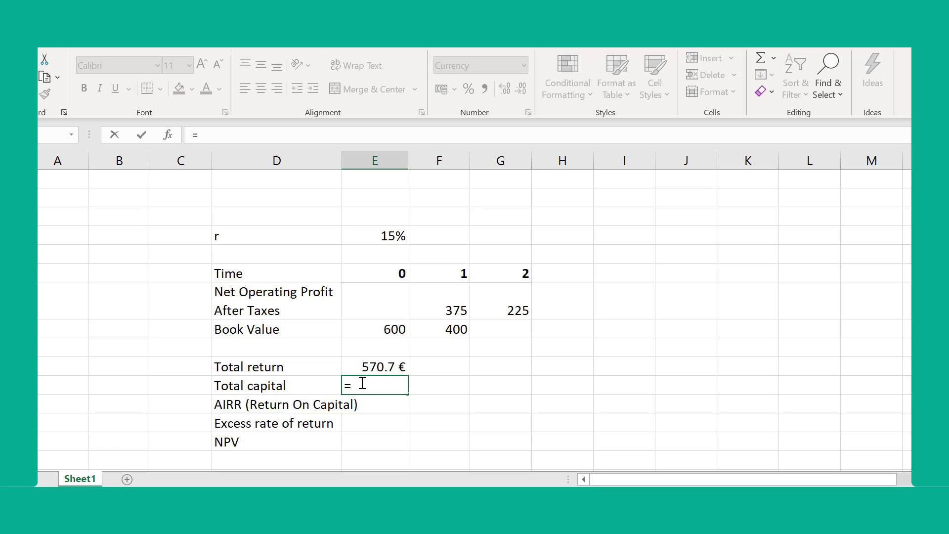
pyautogui.click(366, 328)
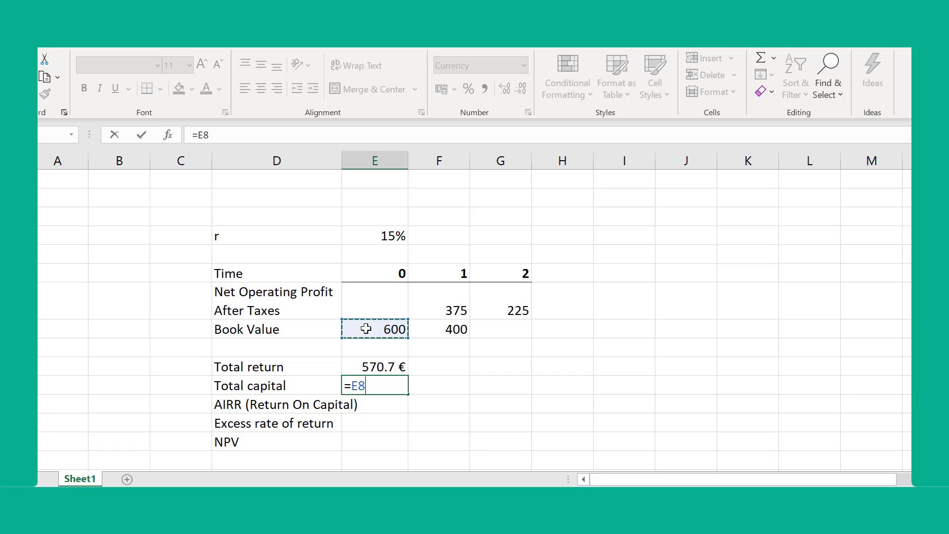
pyautogui.write('+')
pyautogui.click(435, 330)
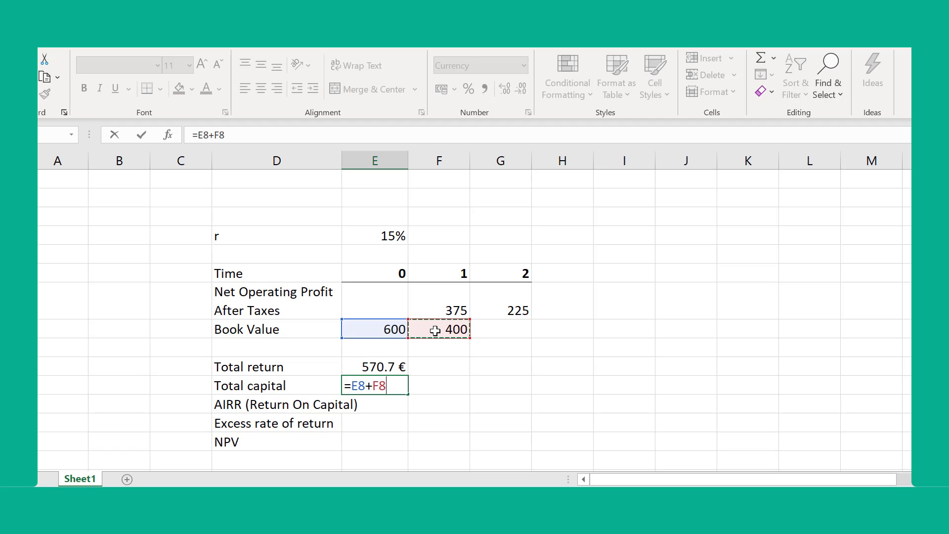
pyautogui.write('/(1+')
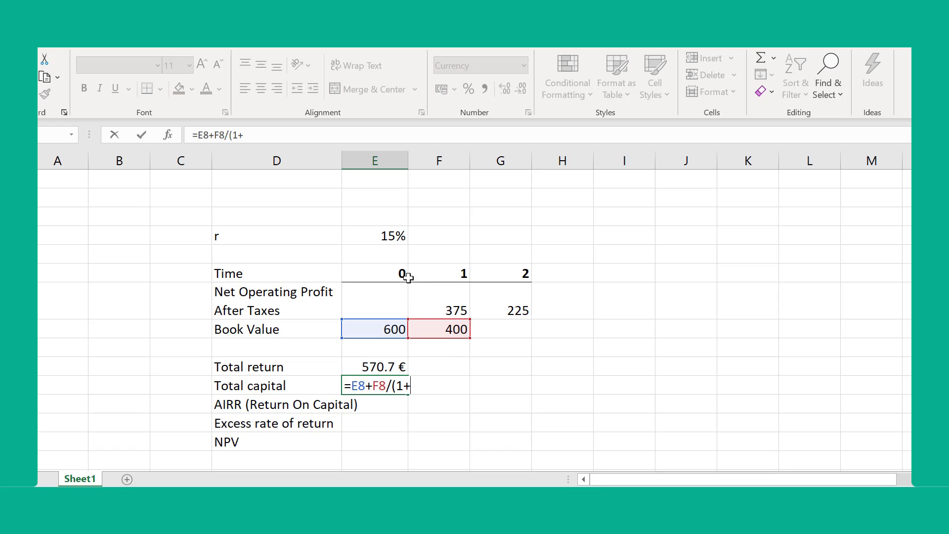
pyautogui.click(390, 236)
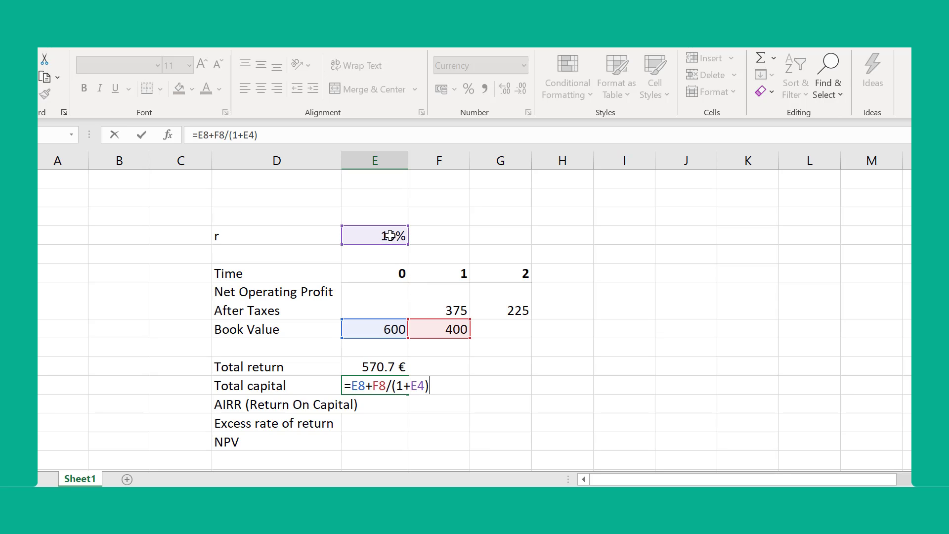
pyautogui.press('Return')
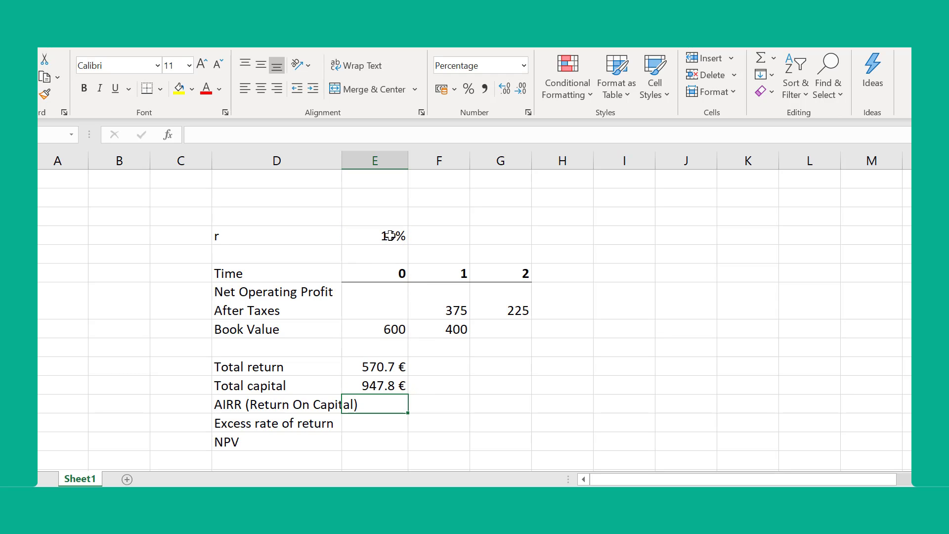
# - Review the total capital and total return formulas, and widen column D so the full AIRR label fits
pyautogui.click(387, 386)
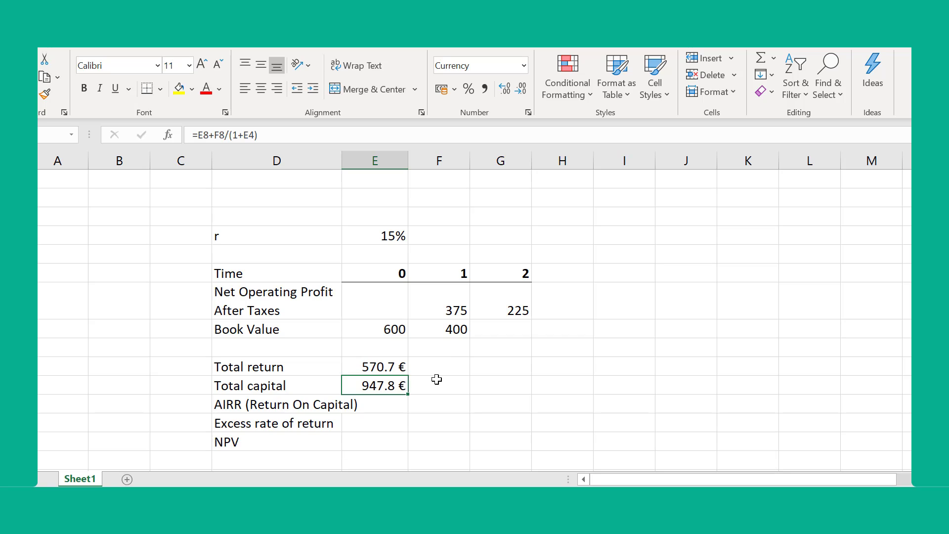
pyautogui.click(391, 364)
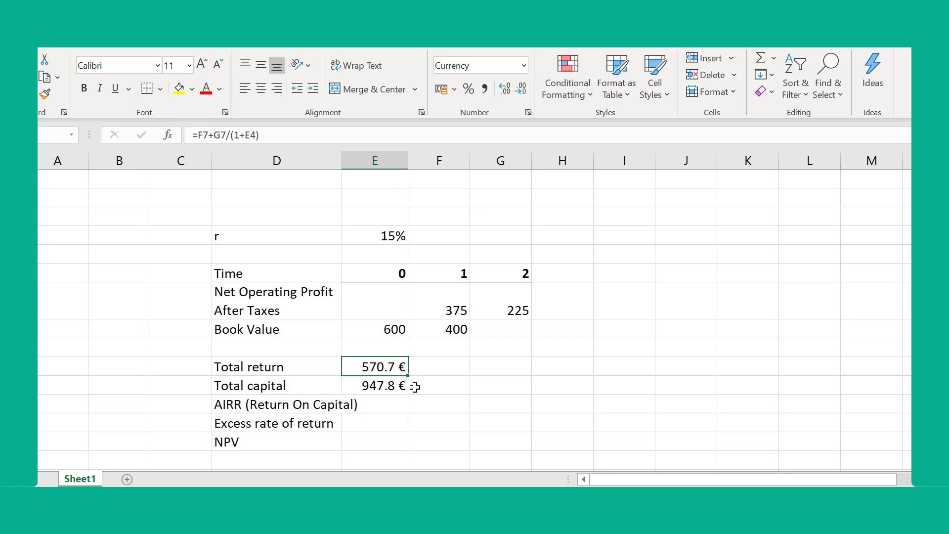
pyautogui.click(401, 401)
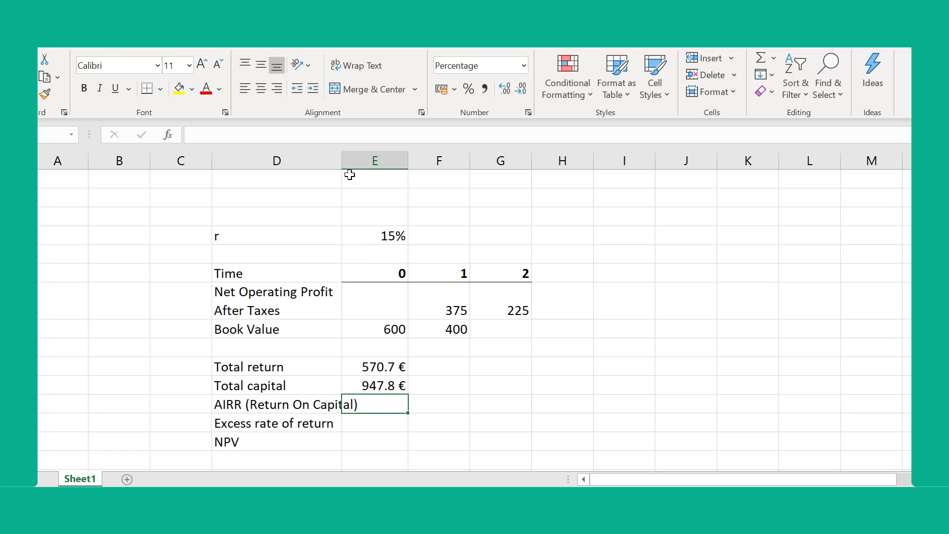
pyautogui.moveTo(343, 163); pyautogui.dragTo(373, 163)
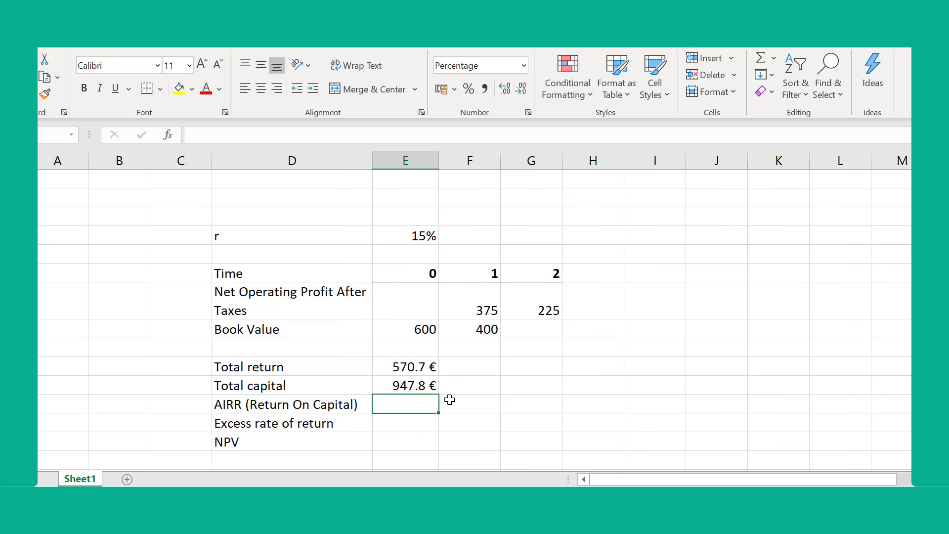
# - Calculate the AIRR in E12 as total return divided by total capital, using the formula =E10/E11
pyautogui.write('=')
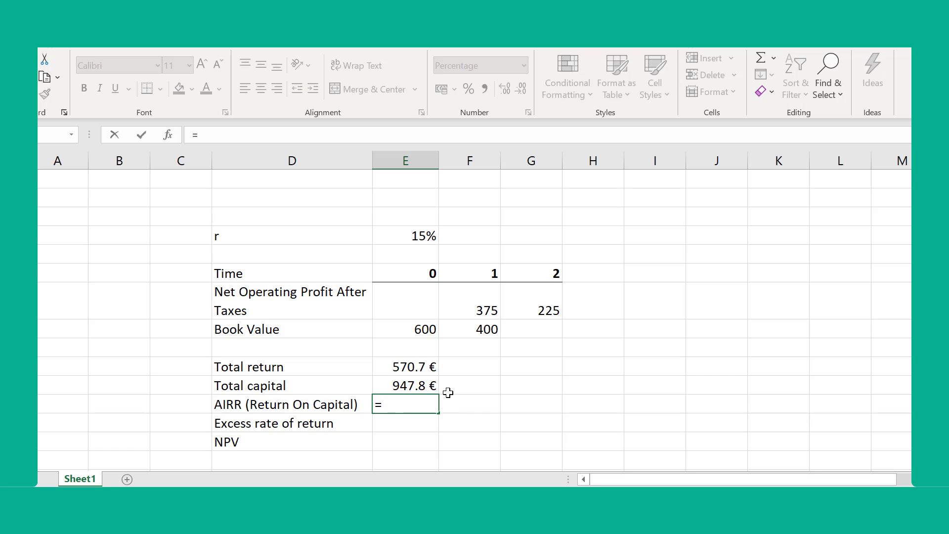
pyautogui.click(402, 368)
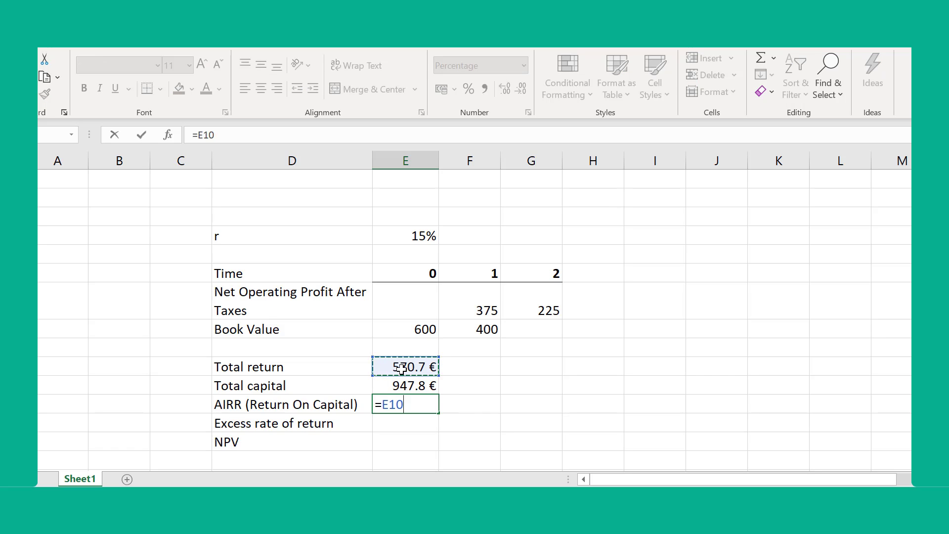
pyautogui.write('/')
pyautogui.click(408, 386)
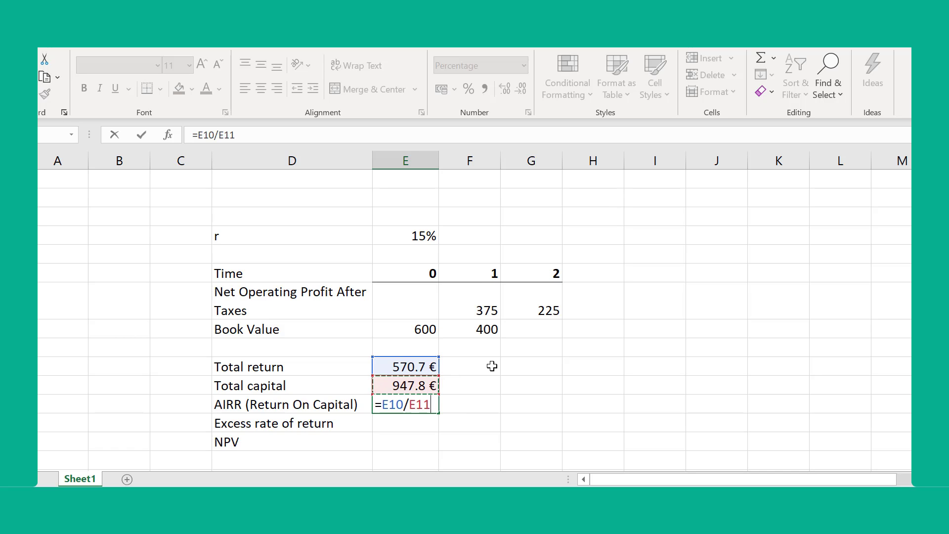
pyautogui.press('Return')
pyautogui.press('Up')
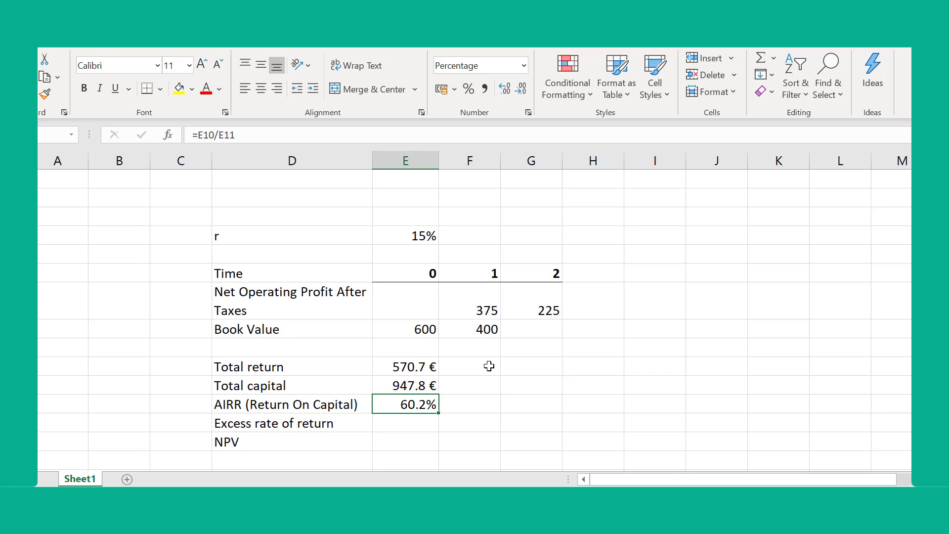
# - Calculate the excess rate of return in E13 as AIRR minus r, using the formula =E12-E4
pyautogui.click(421, 423)
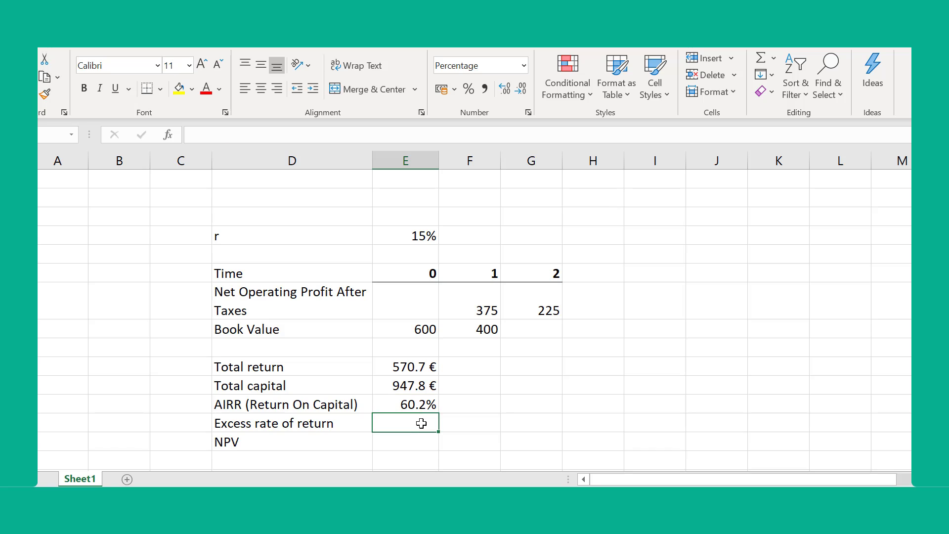
pyautogui.write('=')
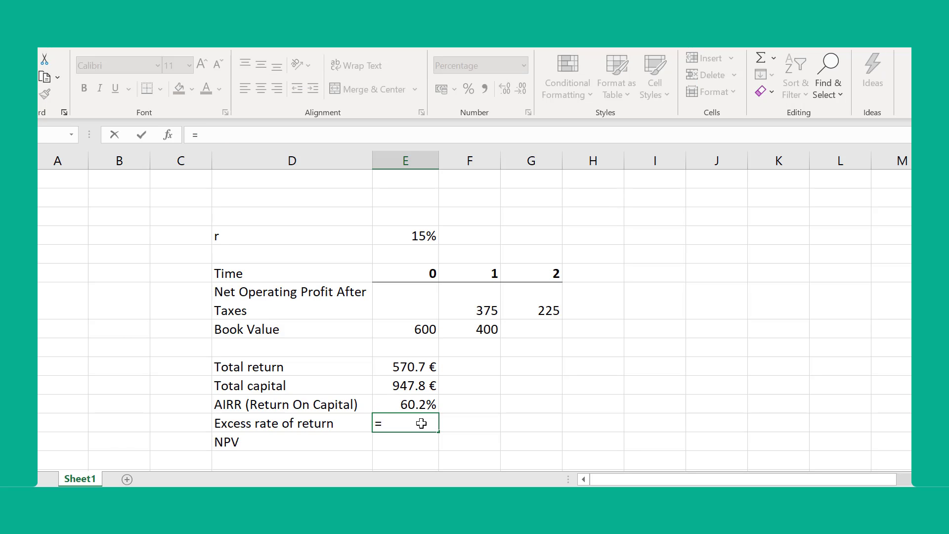
pyautogui.click(411, 404)
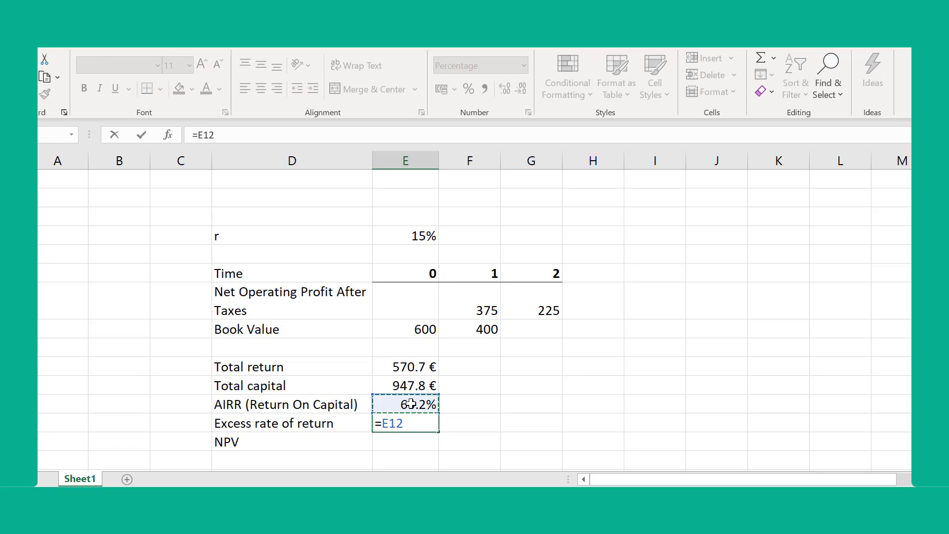
pyautogui.write('-')
pyautogui.click(387, 234)
pyautogui.press('Return')
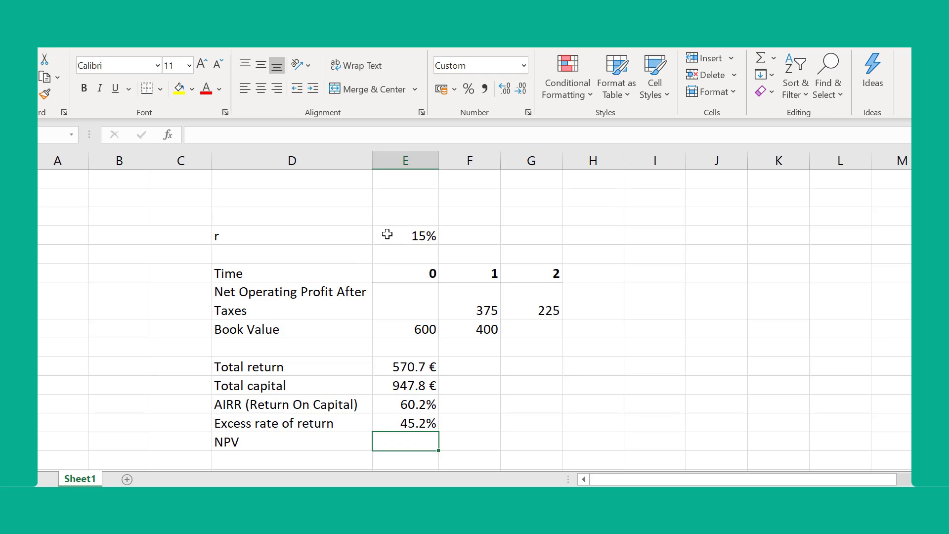
pyautogui.press('Up')
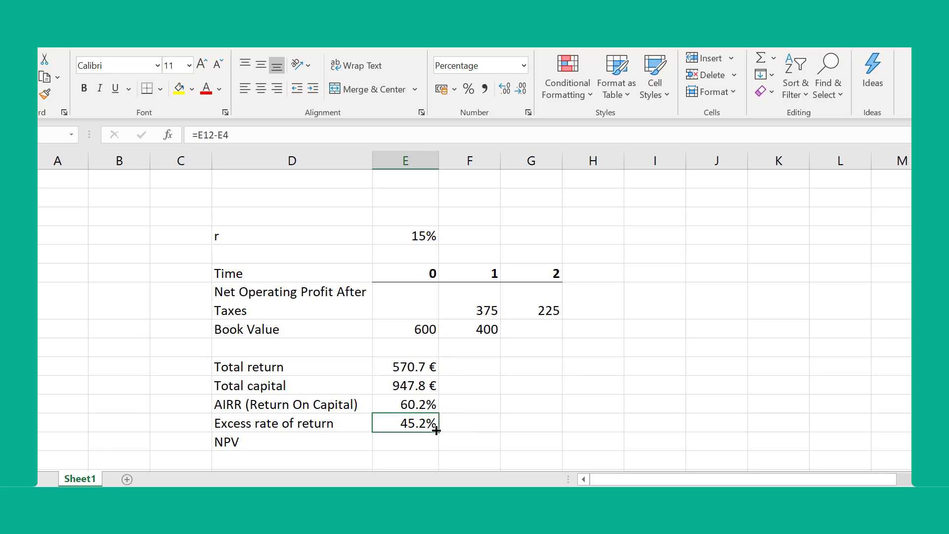
# - Calculate the NPV in E14 as total capital times the excess rate of return, using the formula =E11*E13
pyautogui.click(424, 440)
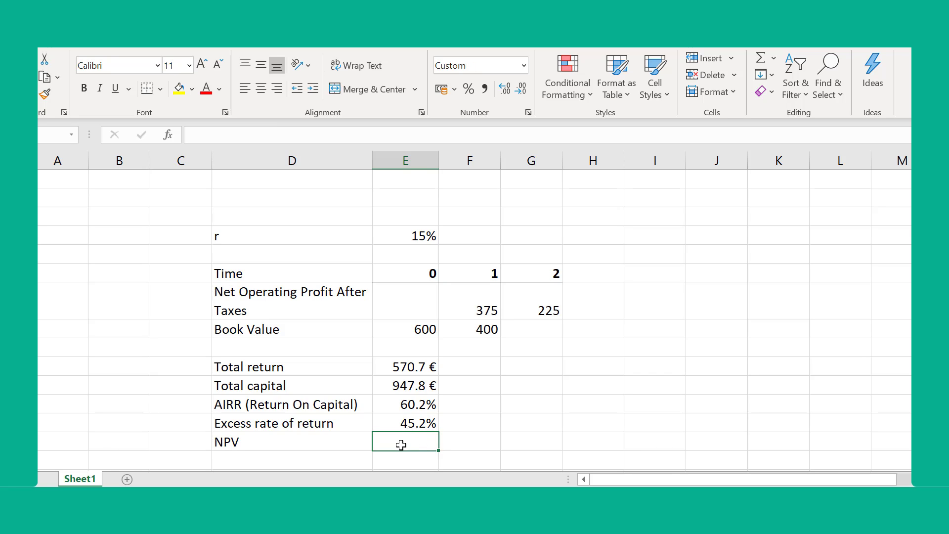
pyautogui.write('=')
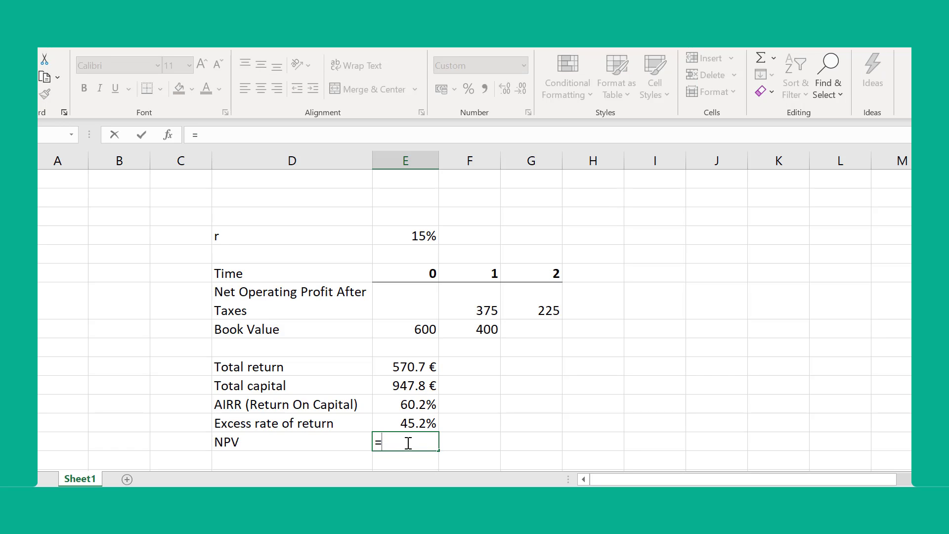
pyautogui.click(420, 387)
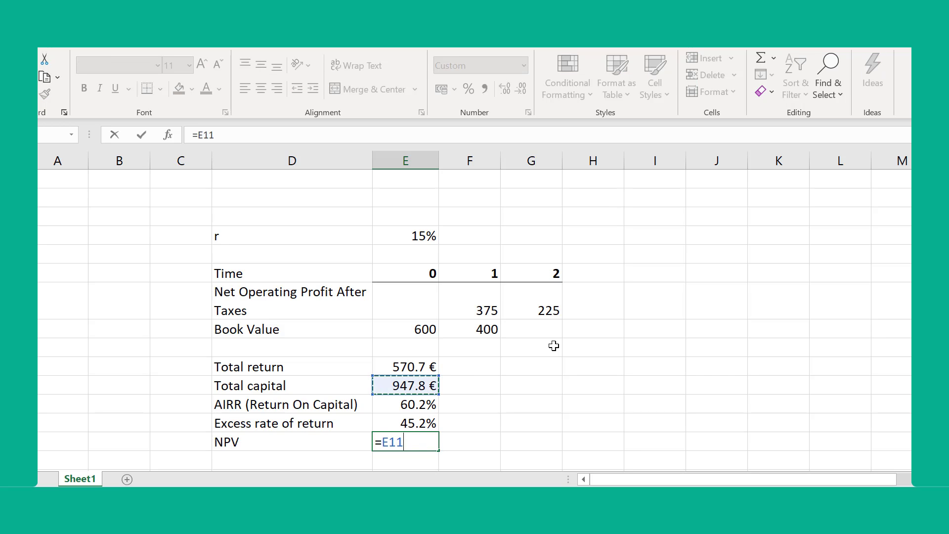
pyautogui.write('*')
pyautogui.click(429, 424)
pyautogui.press('Return')
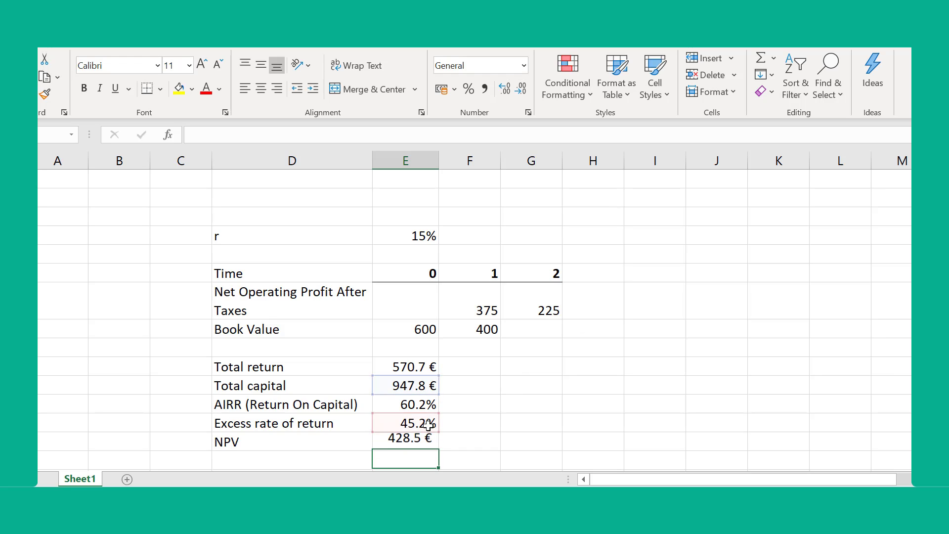
pyautogui.press('Up')
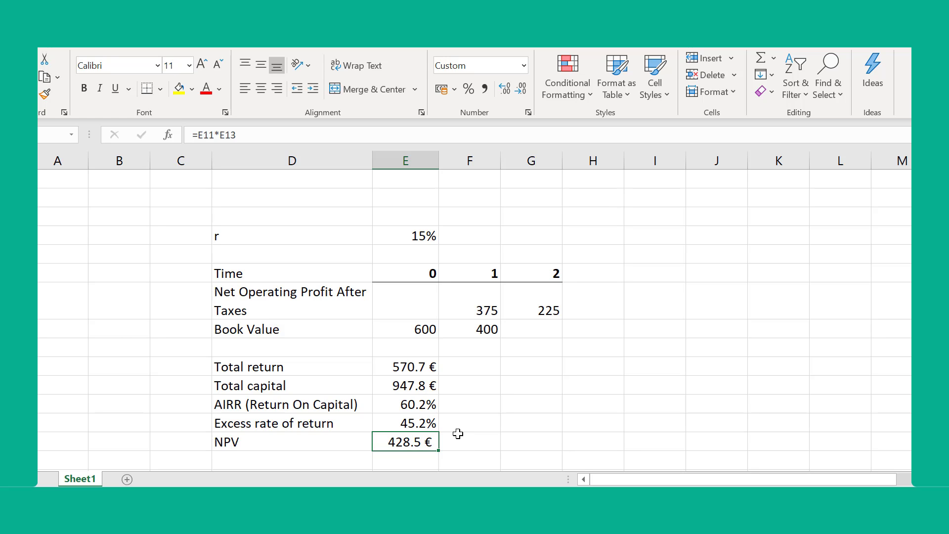
# - Enter the conclusion "Value is created" in D15, directly beneath the NPV label
pyautogui.scroll(-1, 458, 434)
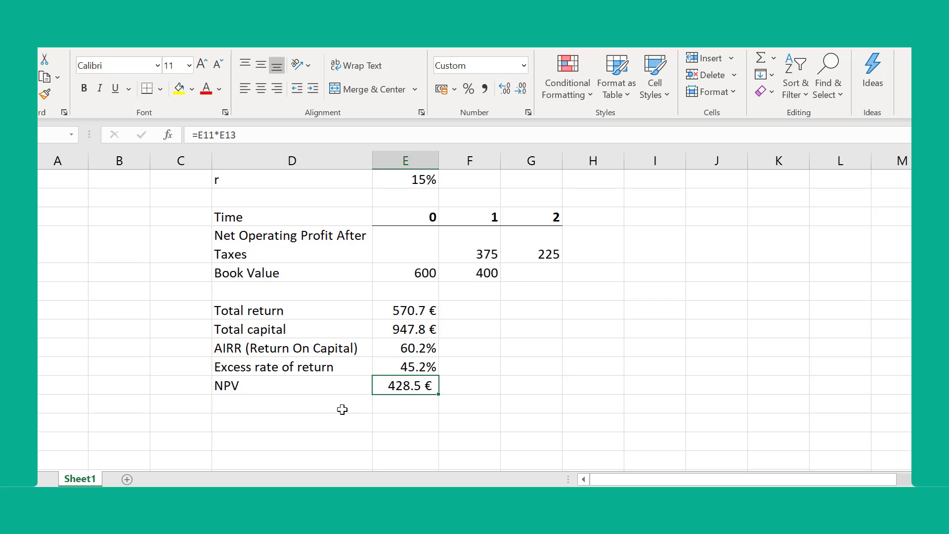
pyautogui.click(342, 409)
pyautogui.write('Value ')
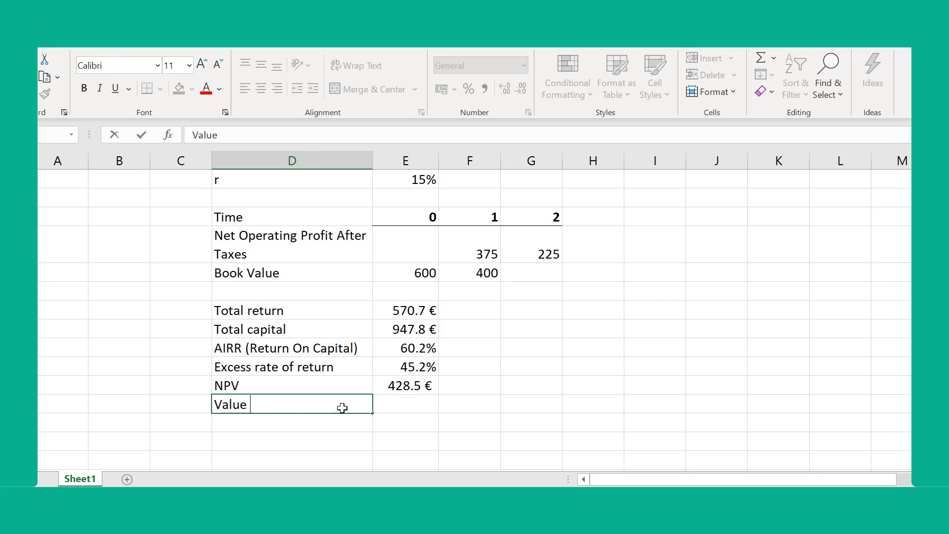
pyautogui.write('is created')
pyautogui.press('BackSpace')
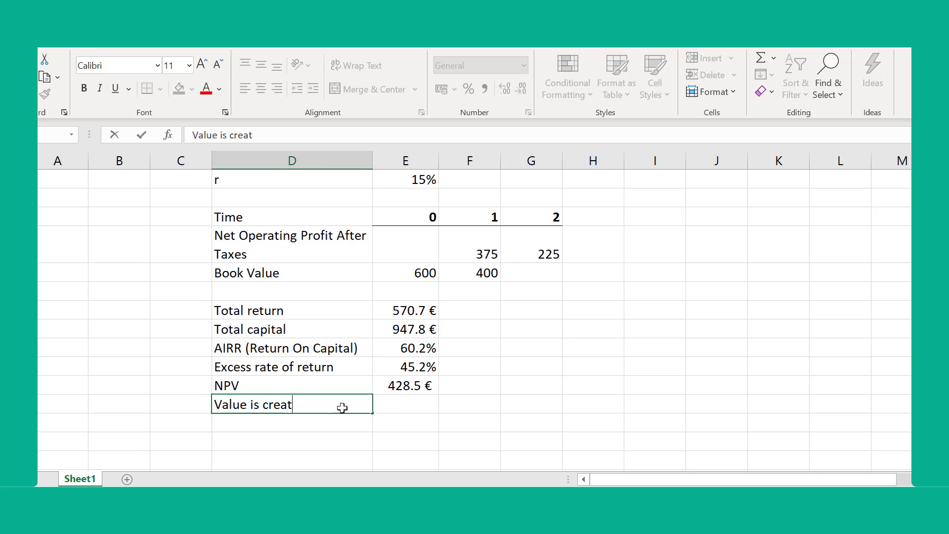
pyautogui.write('ed')
pyautogui.press('Return')
pyautogui.click(342, 409)
pyautogui.press('Right')
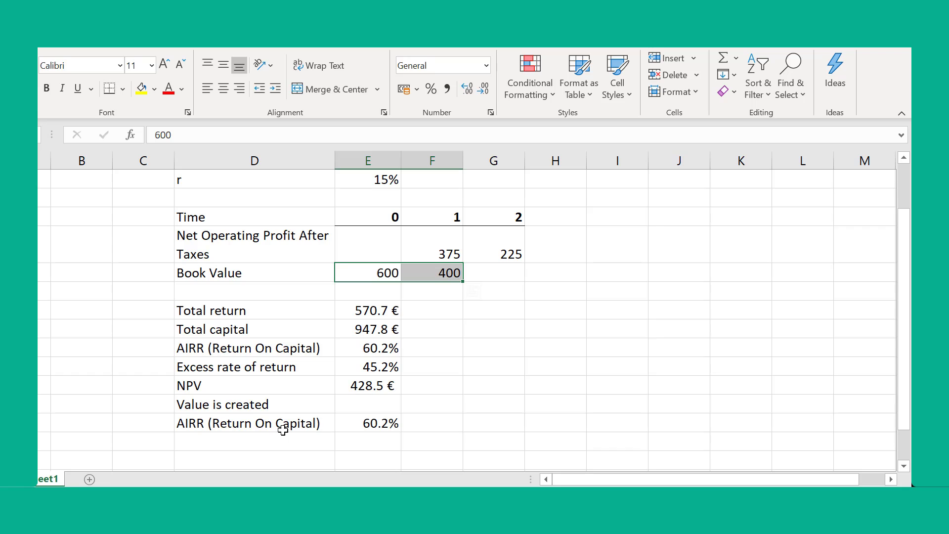
# - Extend the Time header series through period 10 in column O
pyautogui.scroll(1, 403, 378)
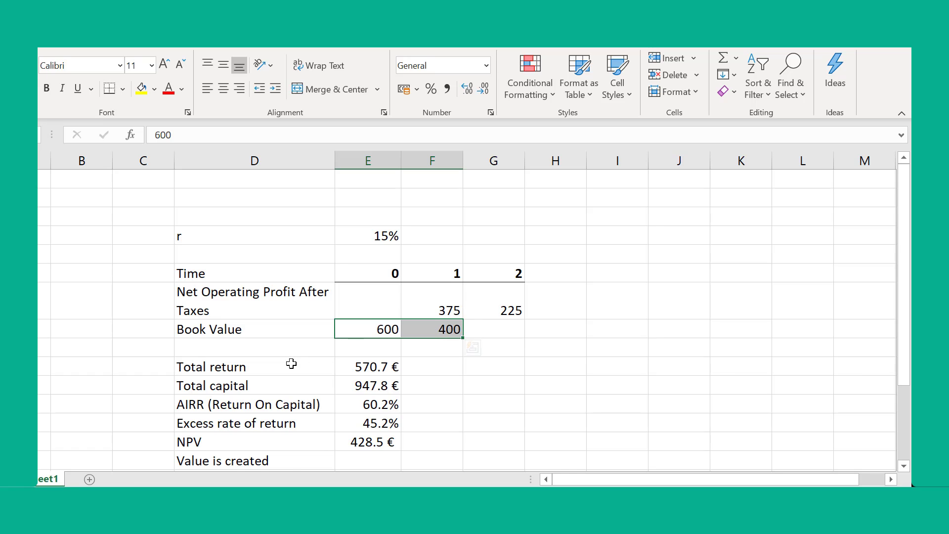
pyautogui.scroll(-1, 162, 454)
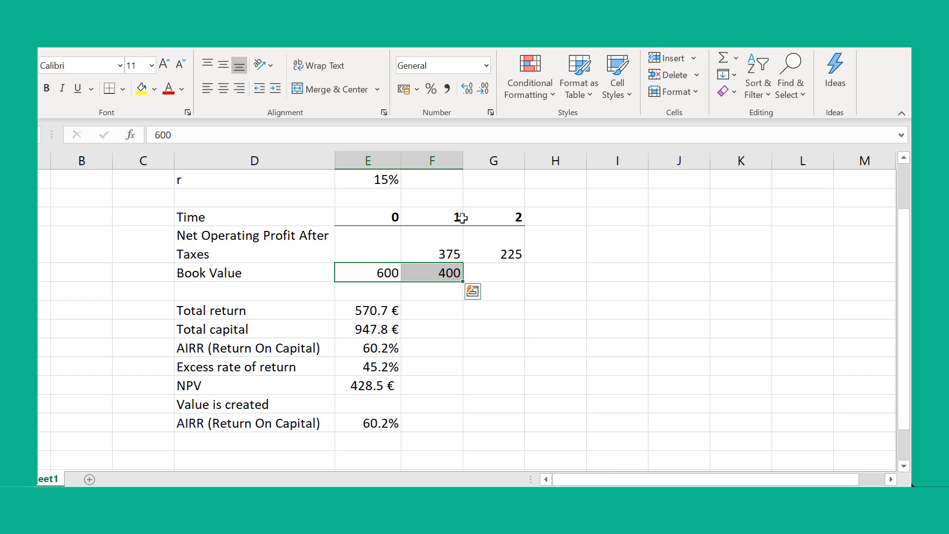
pyautogui.moveTo(456, 218); pyautogui.dragTo(586, 227)
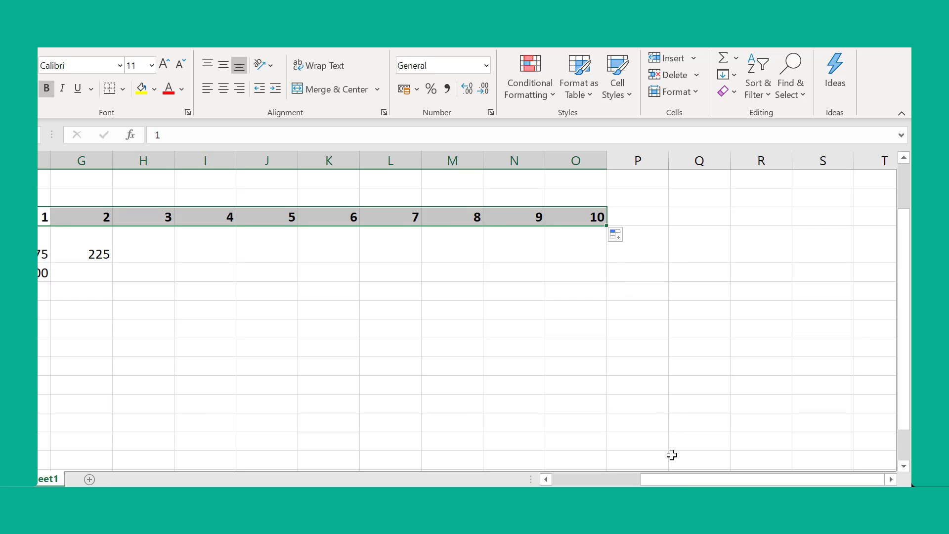
pyautogui.moveTo(669, 486); pyautogui.dragTo(641, 485)
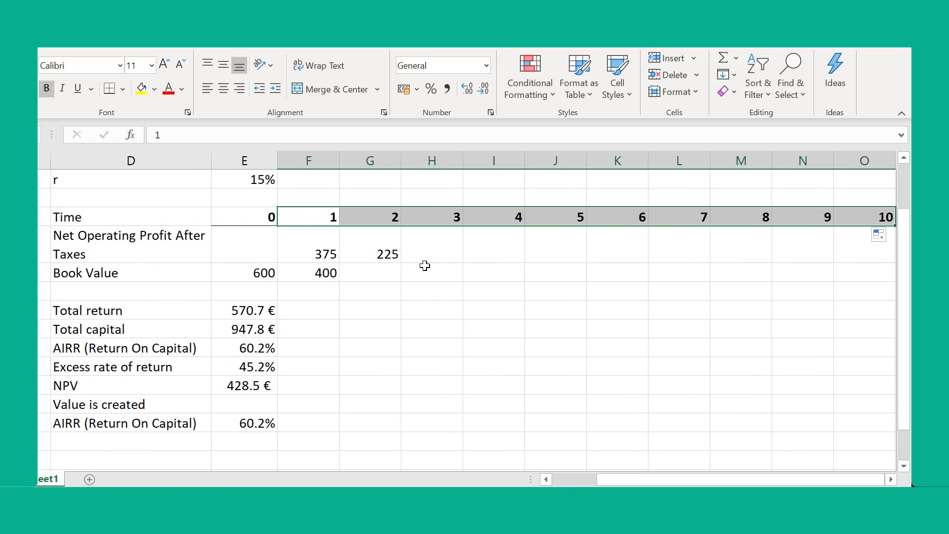
# - Enter net operating profits after taxes of 100, 50, -40 and 0 for periods 3 to 6
pyautogui.click(421, 239)
pyautogui.write('100')
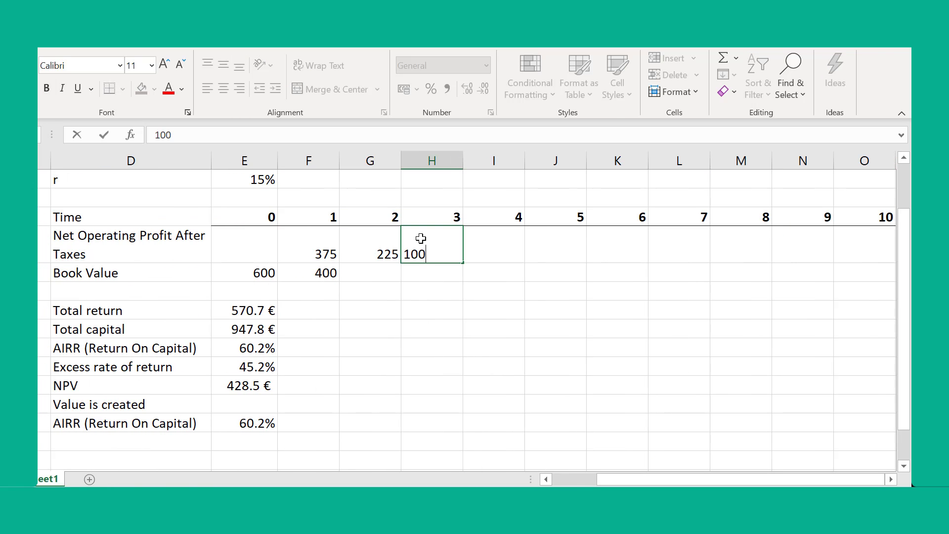
pyautogui.press('Tab')
pyautogui.write('50')
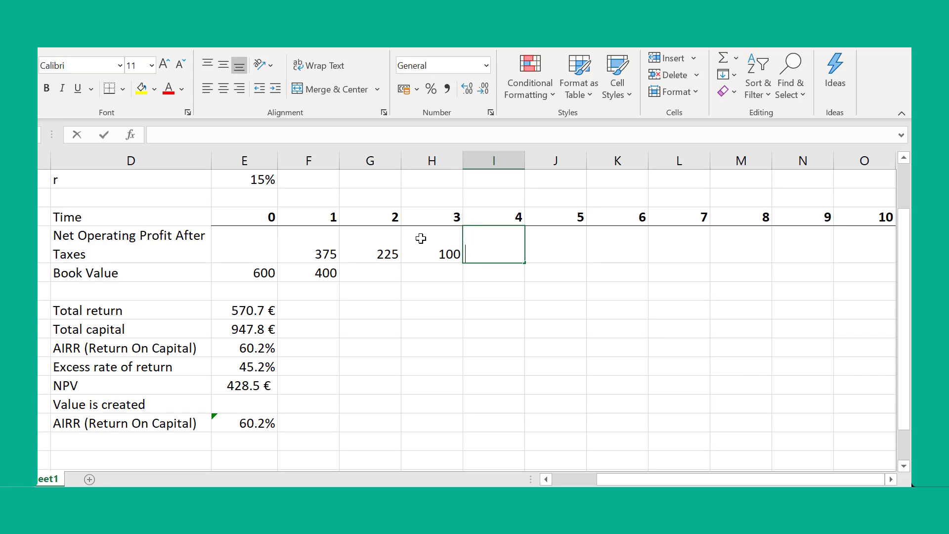
pyautogui.press('Tab')
pyautogui.write('-')
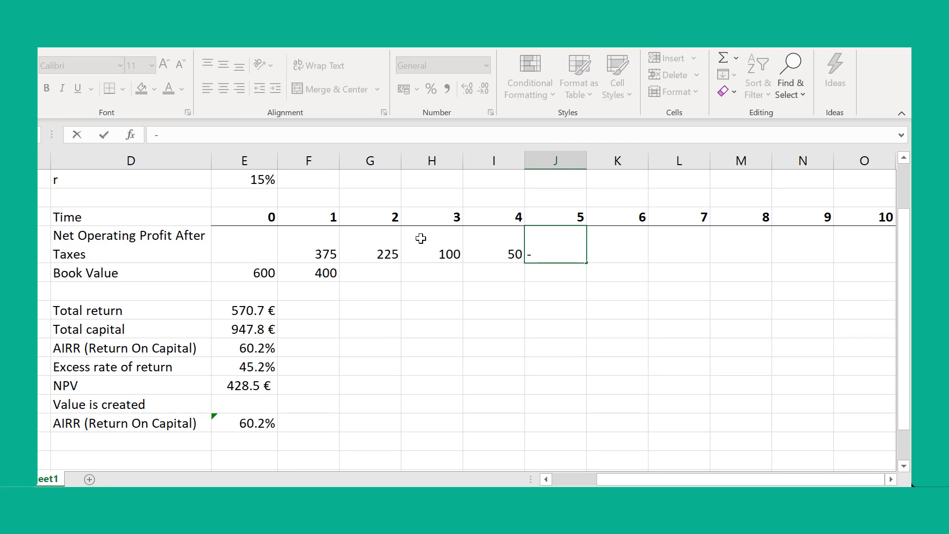
pyautogui.write('40')
pyautogui.press('Tab')
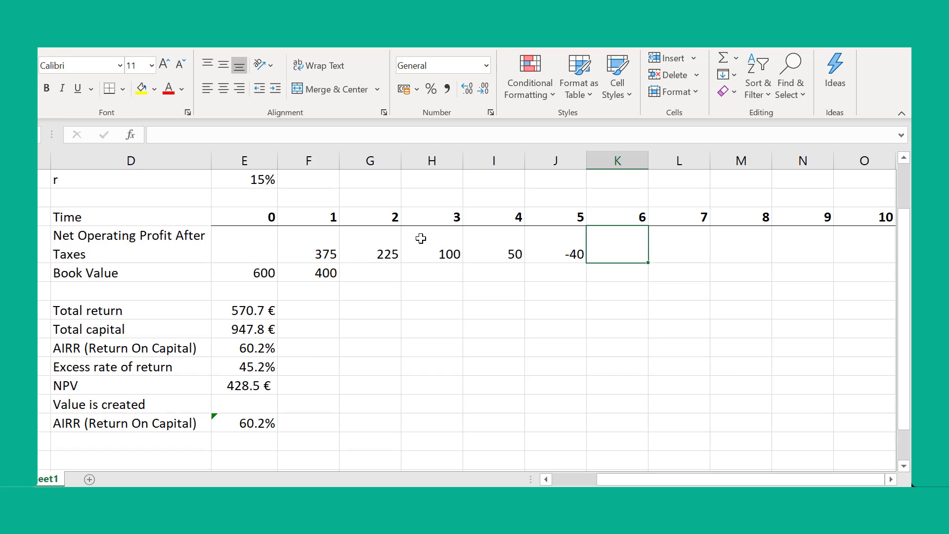
pyautogui.write('-0')
pyautogui.press('Tab')
# - Enter net operating profits after taxes of 150, 0, 200 and 100 for periods 7 to 10
pyautogui.write('150')
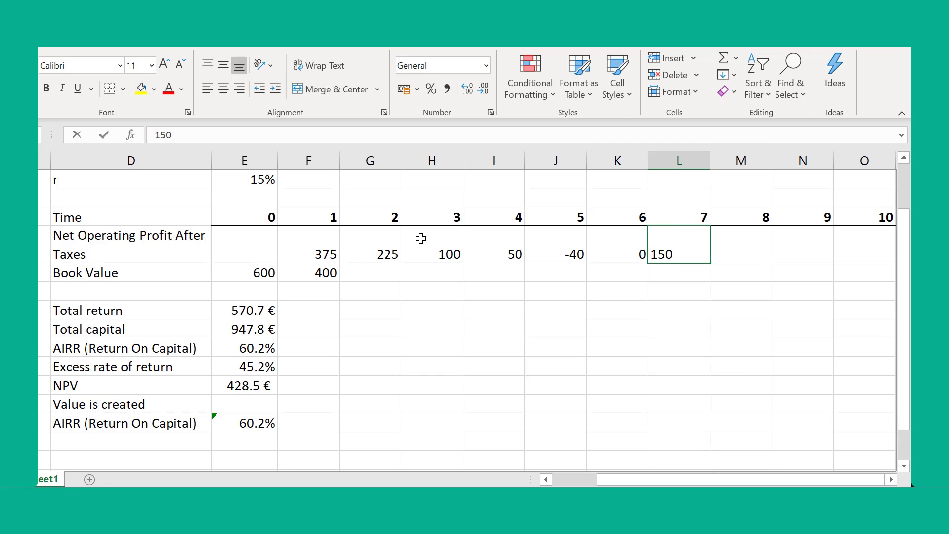
pyautogui.press('Tab')
pyautogui.write('0')
pyautogui.press('Tab')
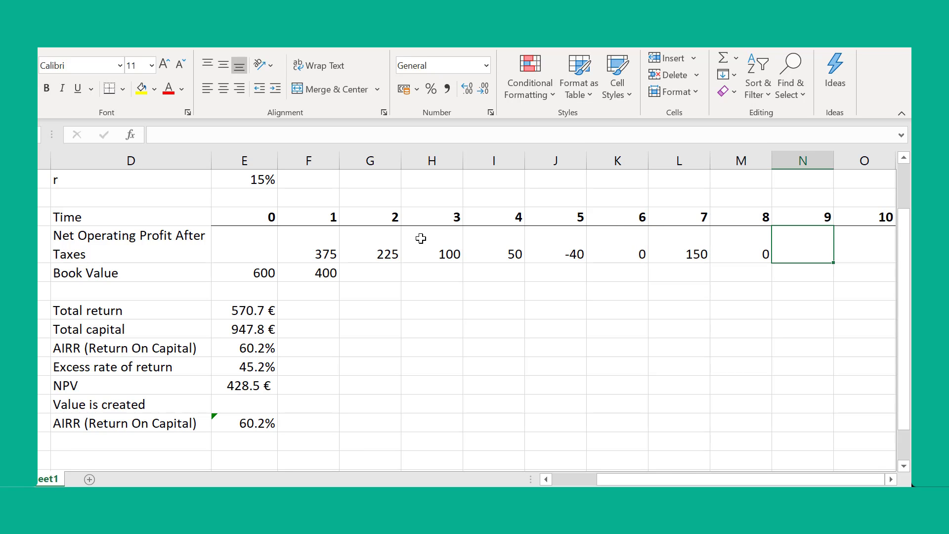
pyautogui.write('200')
pyautogui.press('Tab')
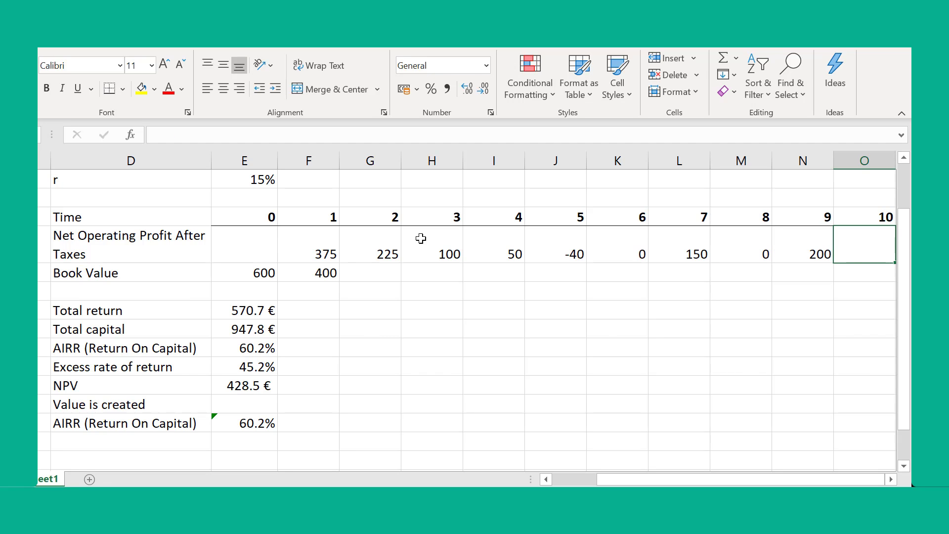
pyautogui.write('100')
pyautogui.press('Return')
# - Select the net operating profits for periods 1 to 10 (F7:O7) to review the whole series
pyautogui.press('Up')
pyautogui.press('Left')
pyautogui.press('Left')
pyautogui.press('Left')
pyautogui.press('Left')
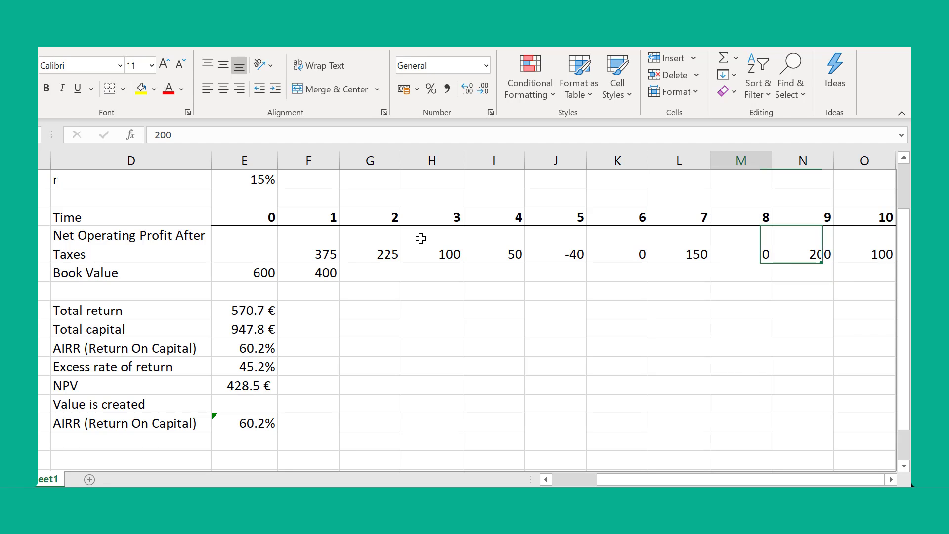
pyautogui.press('Left')
pyautogui.press('Left')
pyautogui.press('Left')
pyautogui.press('Left')
pyautogui.press('Left')
pyautogui.hotkey('shift', 'Right')
pyautogui.hotkey('shift', 'Right')
pyautogui.hotkey('shift', 'Right')
pyautogui.hotkey('shift', 'Right')
pyautogui.hotkey('shift', 'Right')
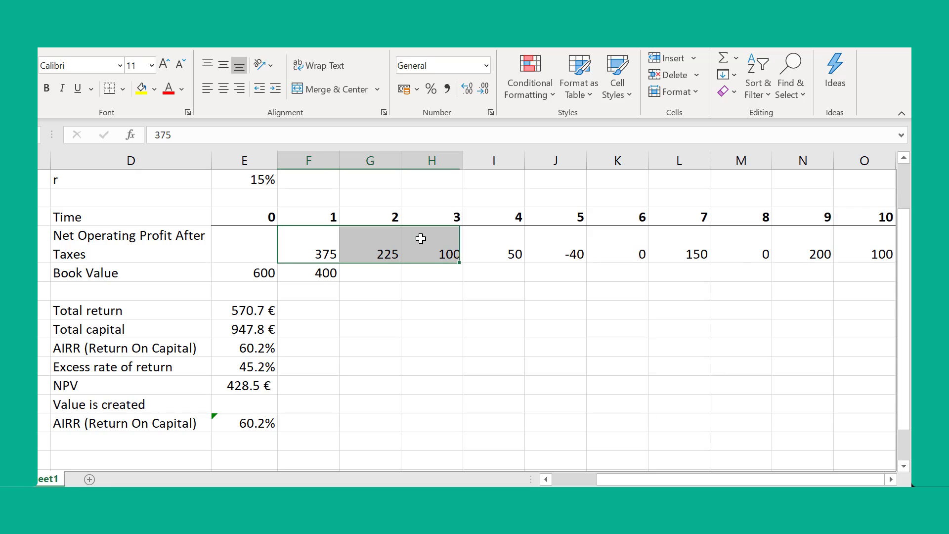
pyautogui.hotkey('shift', 'Right')
pyautogui.hotkey('shift', 'Right')
pyautogui.hotkey('shift', 'Right')
pyautogui.hotkey('shift', 'Right')
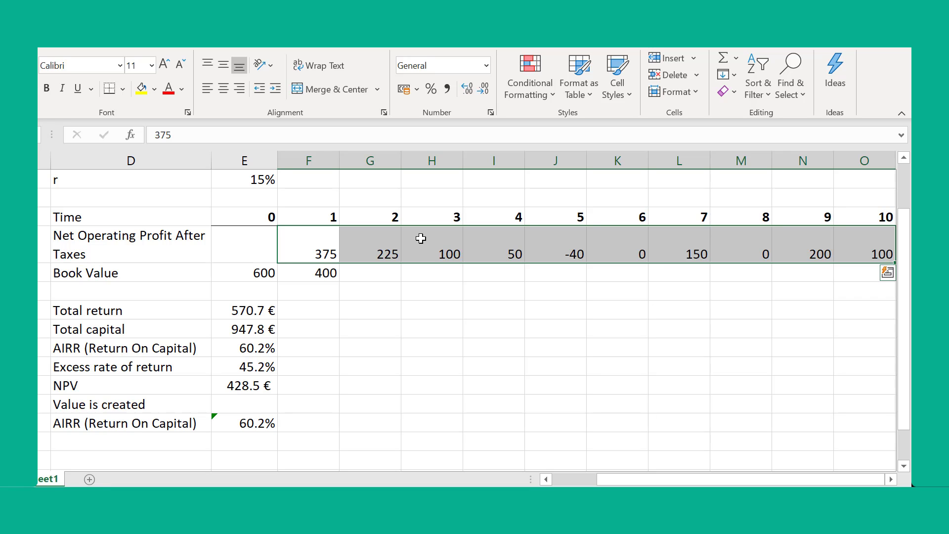
# - Enter book values of 350, 300, 250 and 200 for periods 2 to 5
pyautogui.press('Down')
pyautogui.press('Left')
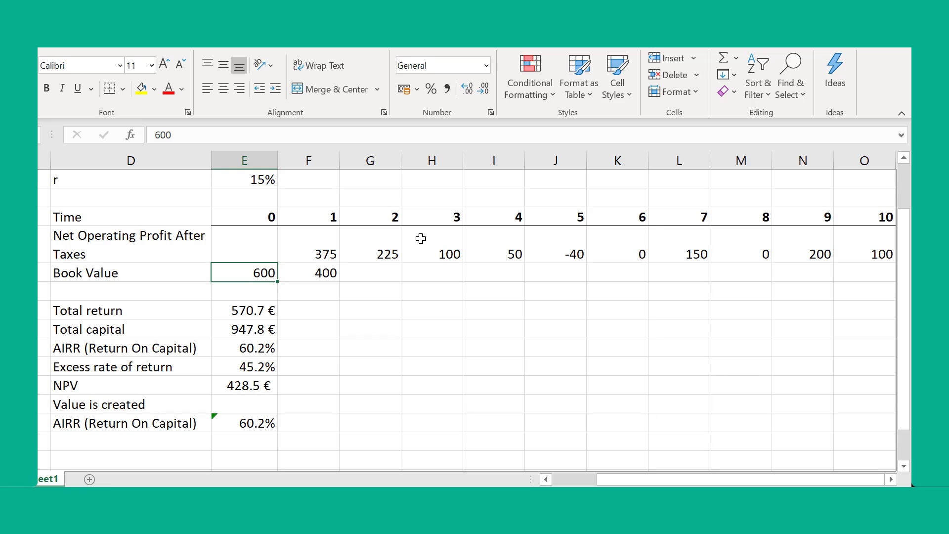
pyautogui.press('Right')
pyautogui.press('Right')
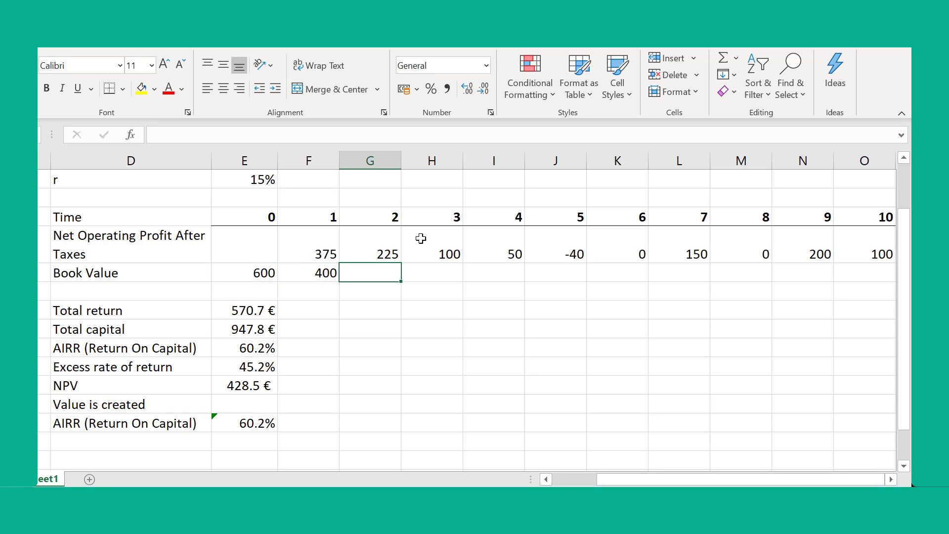
pyautogui.write('350')
pyautogui.press('Right')
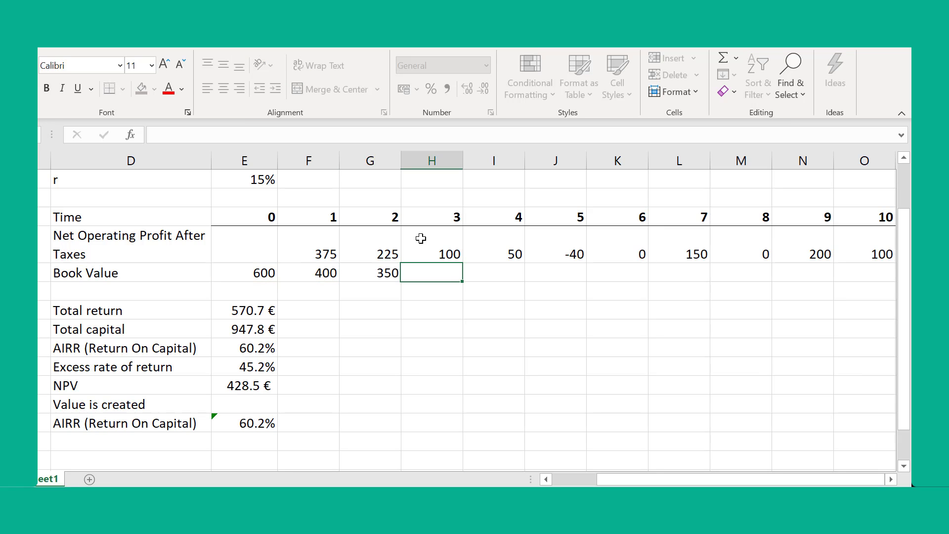
pyautogui.write('300')
pyautogui.press('Right')
pyautogui.write('250')
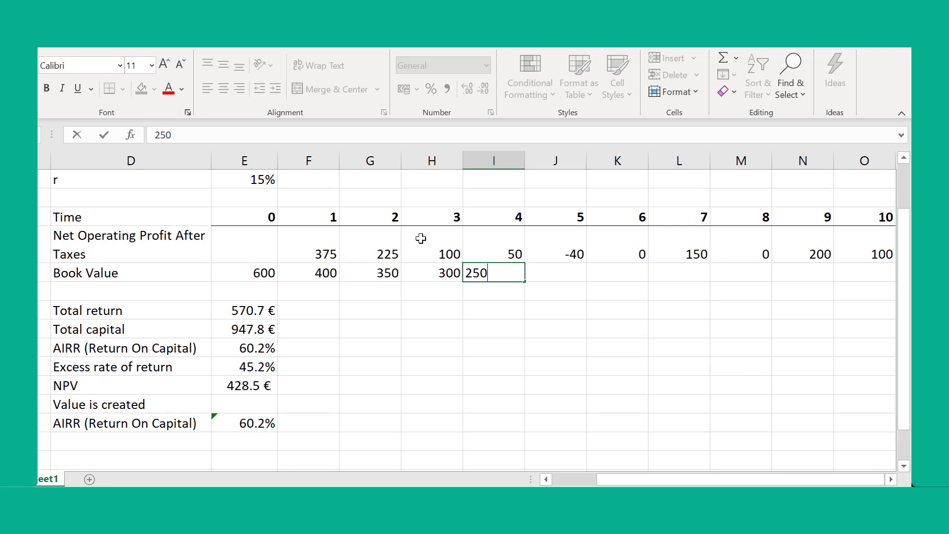
pyautogui.press('Right')
pyautogui.write('200')
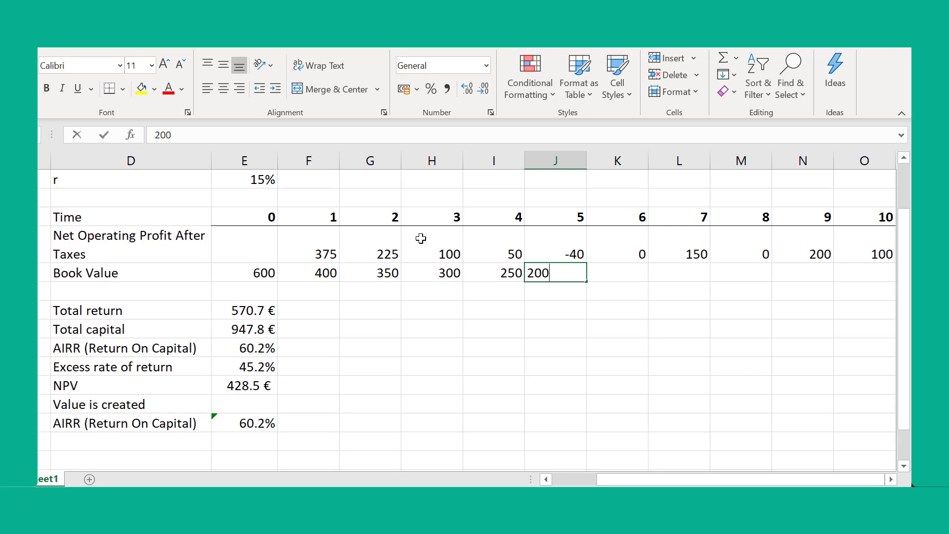
# - Enter book values of 150, 100, 50, 70 and 0 for periods 6 to 10
pyautogui.press('Right')
pyautogui.write('150')
pyautogui.press('Right')
pyautogui.write('100')
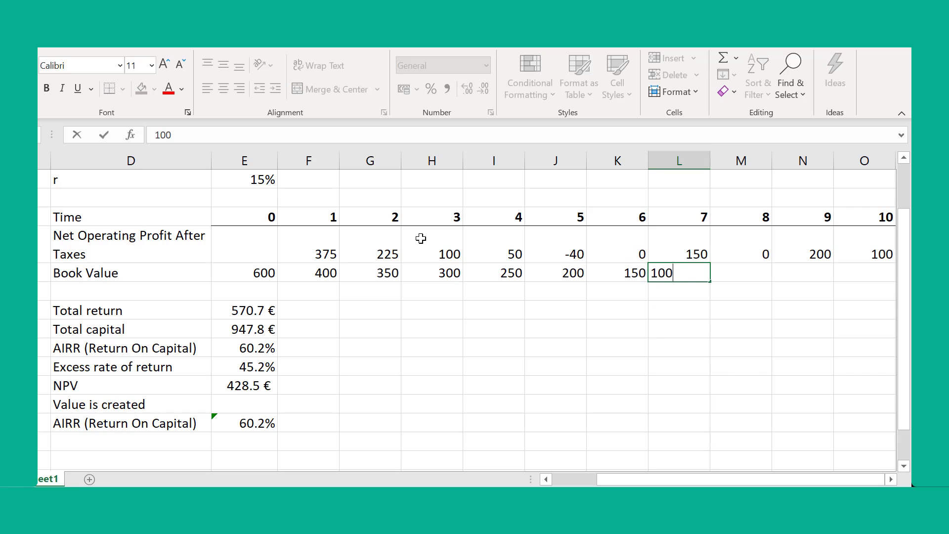
pyautogui.press('Right')
pyautogui.write('50')
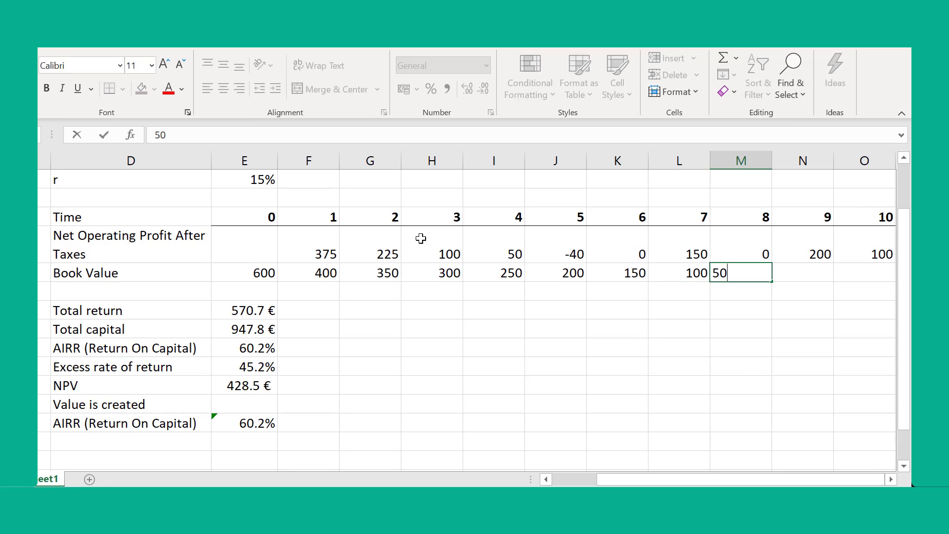
pyautogui.press('Right')
pyautogui.write('70')
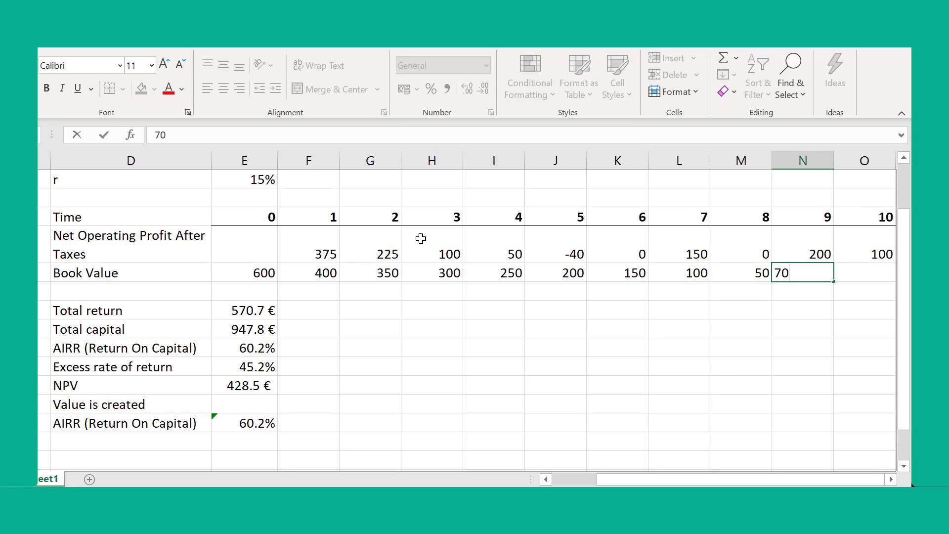
pyautogui.press('Right')
pyautogui.write('0')
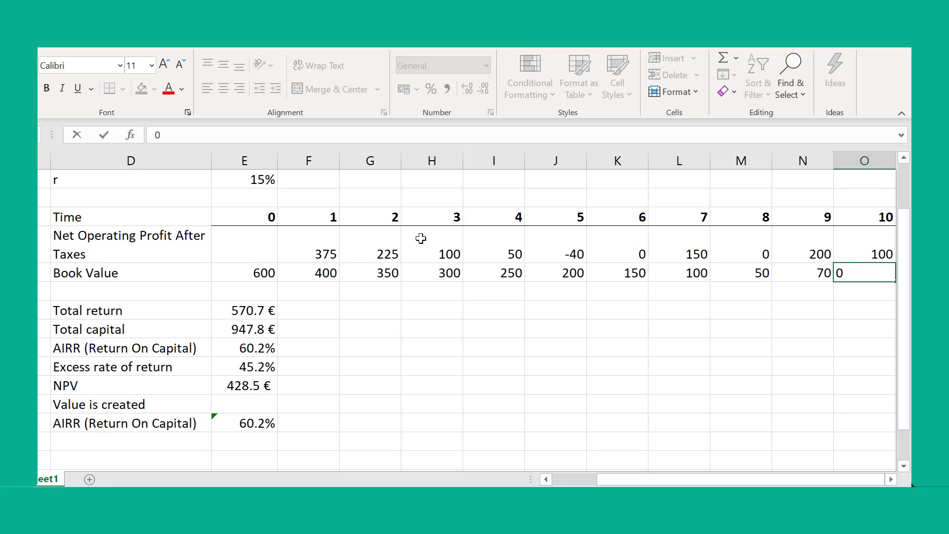
pyautogui.press('Return')
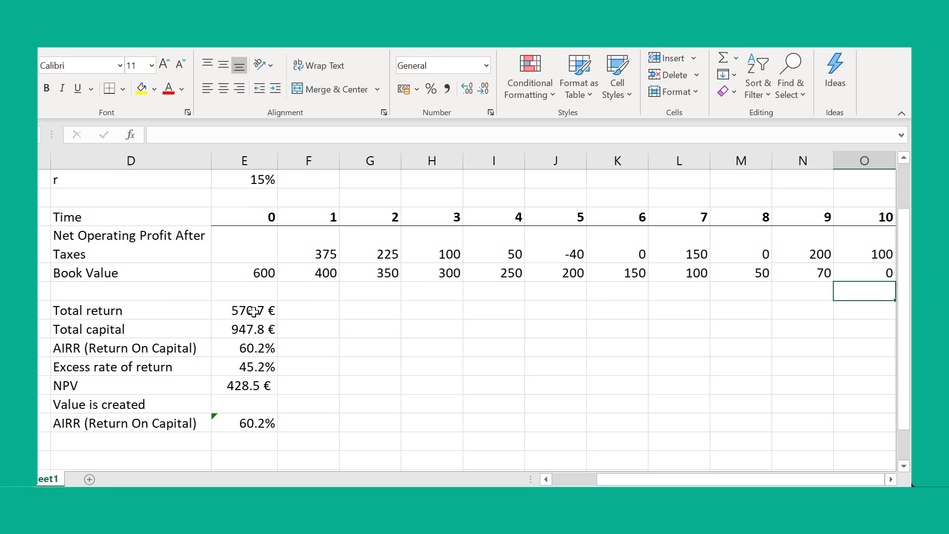
# - Clear the old results from Total return through NPV and the second AIRR value, keeping their labels
pyautogui.moveTo(253, 311); pyautogui.dragTo(256, 386)
pyautogui.press('Delete')
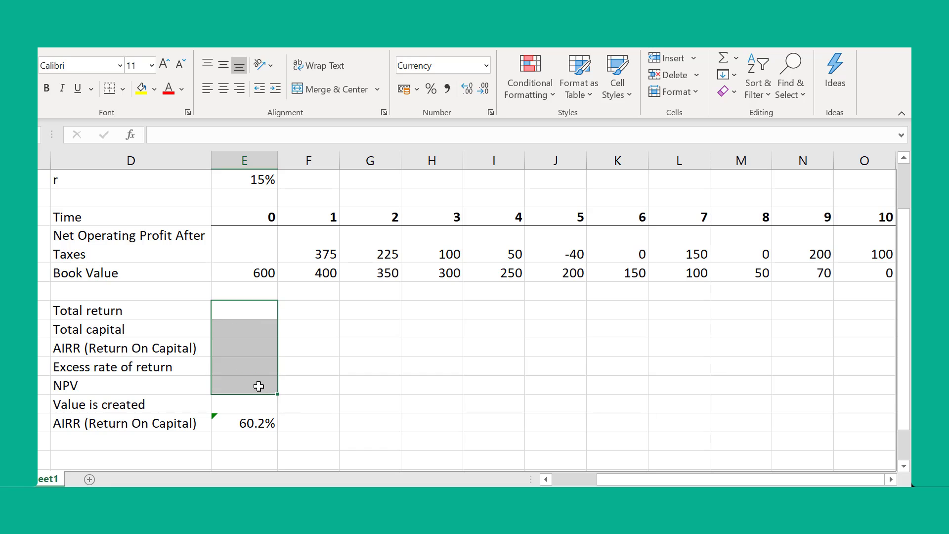
pyautogui.click(256, 424)
pyautogui.press('Delete')
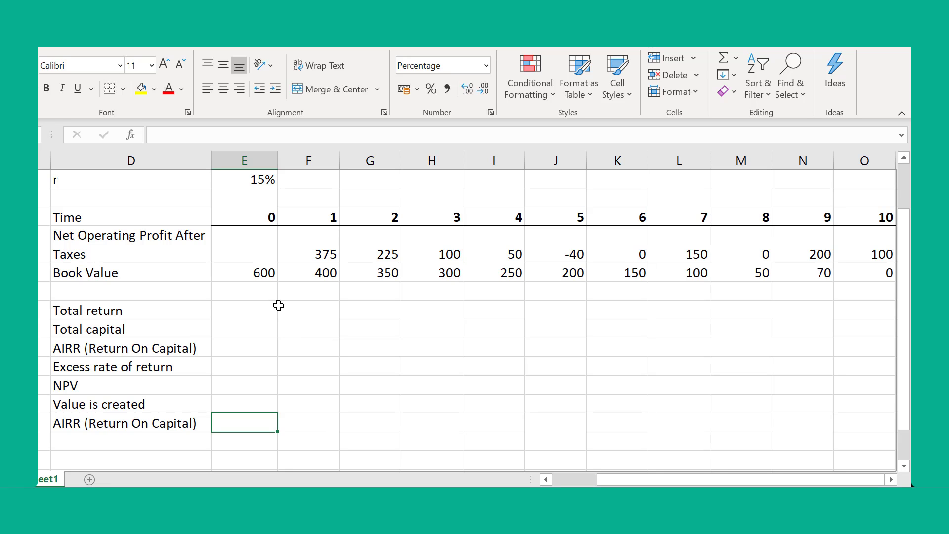
# - Select the net operating profits for periods 1 to 10 and the book value series starting at period 0 to review them
pyautogui.click(333, 253)
pyautogui.moveTo(334, 253); pyautogui.dragTo(847, 253)
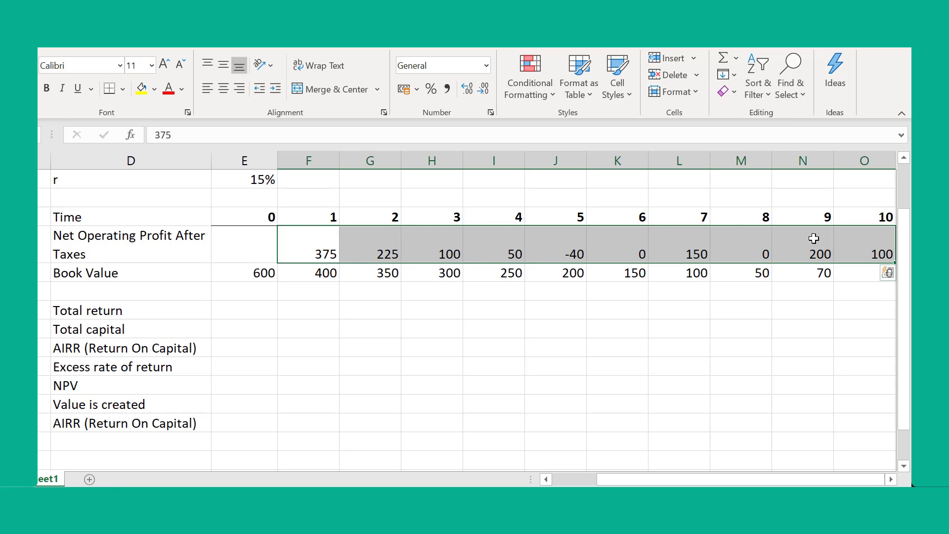
pyautogui.click(253, 278)
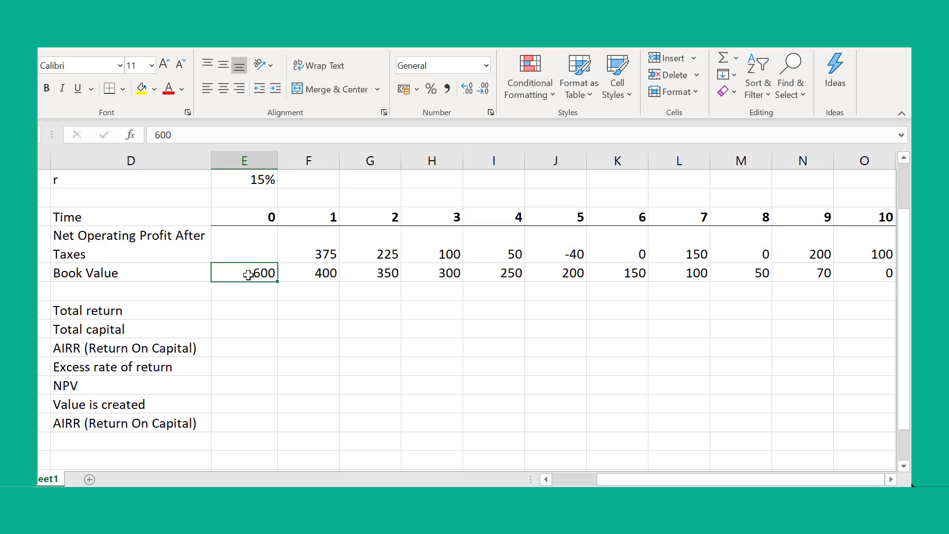
pyautogui.moveTo(248, 275); pyautogui.dragTo(843, 274)
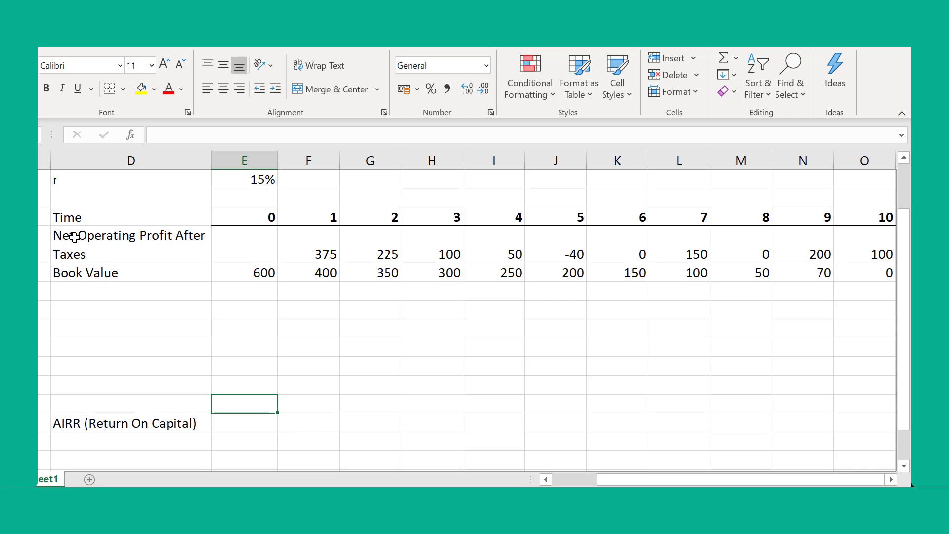
# - Add a "discount factor" row label in D10 and enter 1 as the factor for period 0
pyautogui.press('Up')
pyautogui.press('Up')
pyautogui.press('Up')
pyautogui.press('Up')
pyautogui.press('Up')
pyautogui.press('Up')
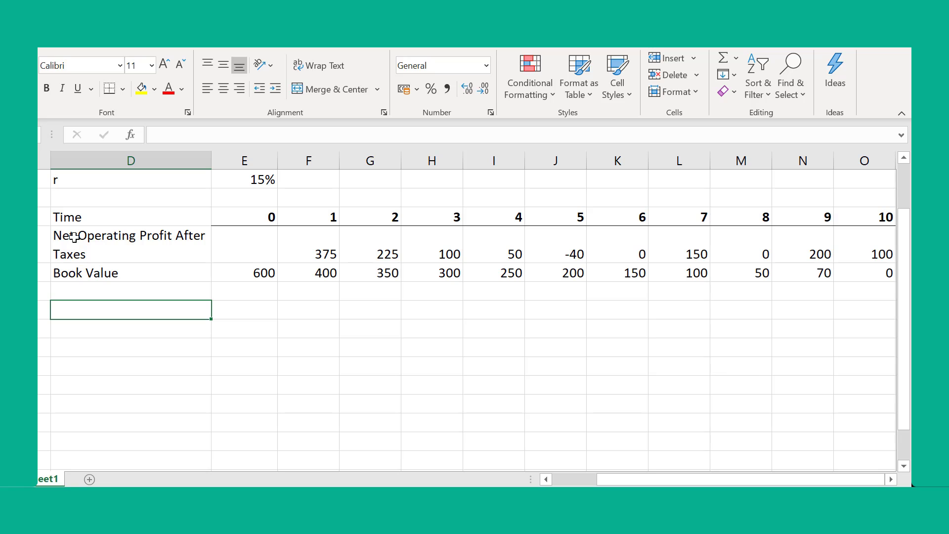
pyautogui.write('discount fact')
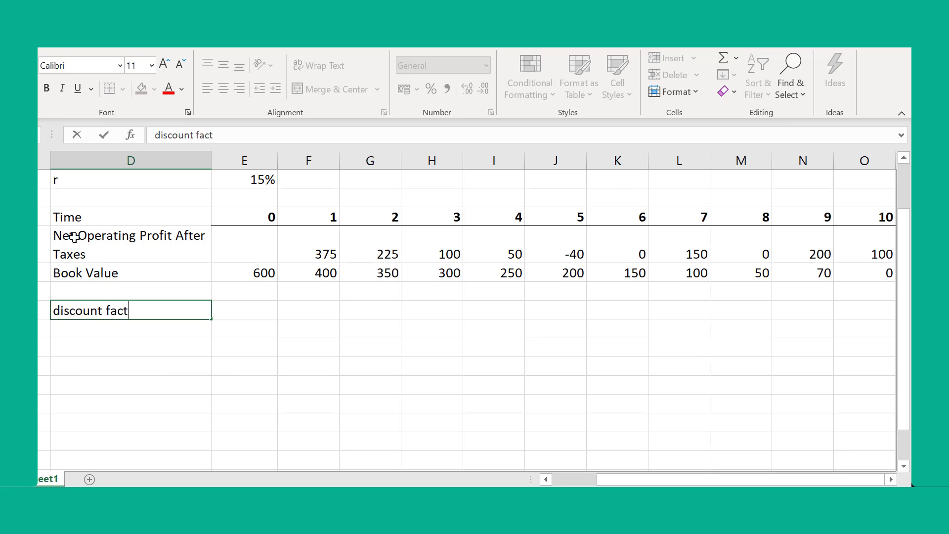
pyautogui.write('or')
pyautogui.press('Tab')
pyautogui.write('1')
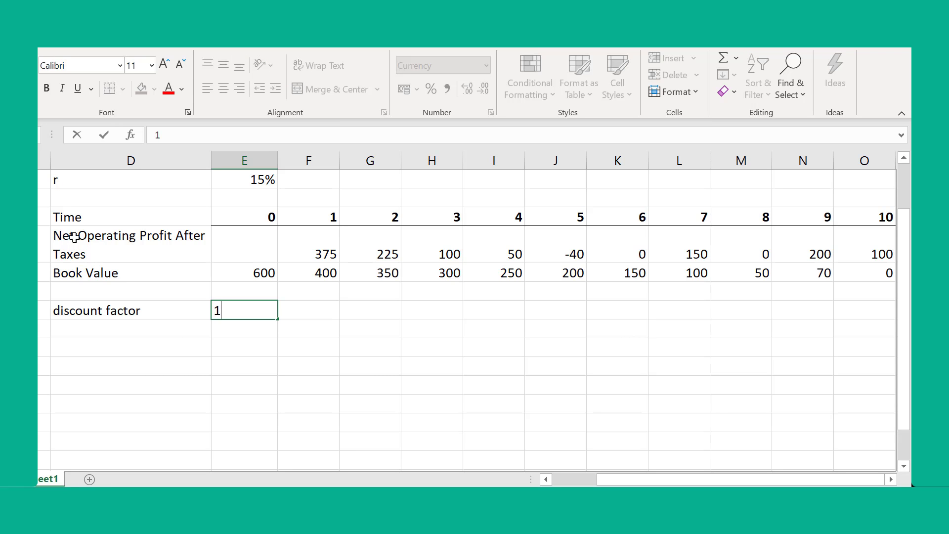
pyautogui.press('Tab')
pyautogui.press('Left')
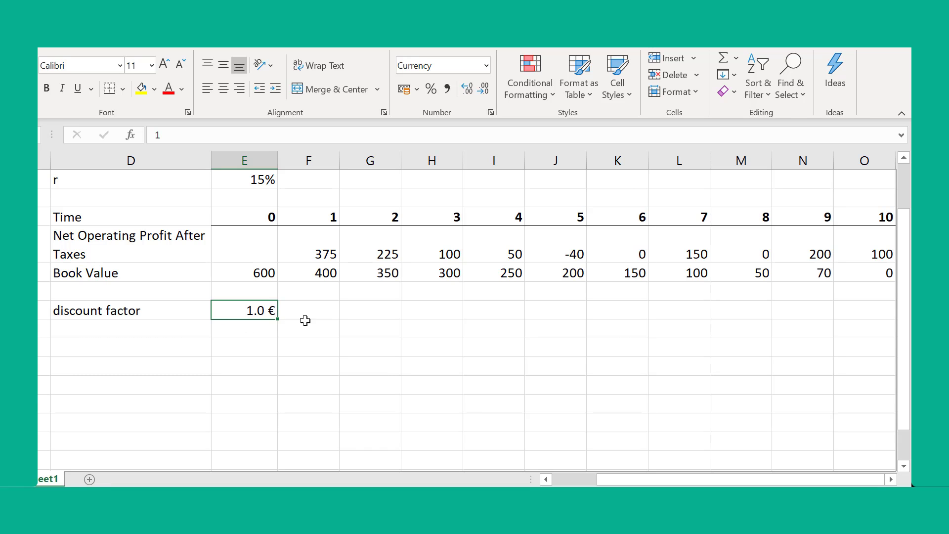
# - Calculate the period 1 discount factor in F10 with =E10/(1+$E$4) and fill the formula across to period 10
pyautogui.click(319, 310)
pyautogui.write('=')
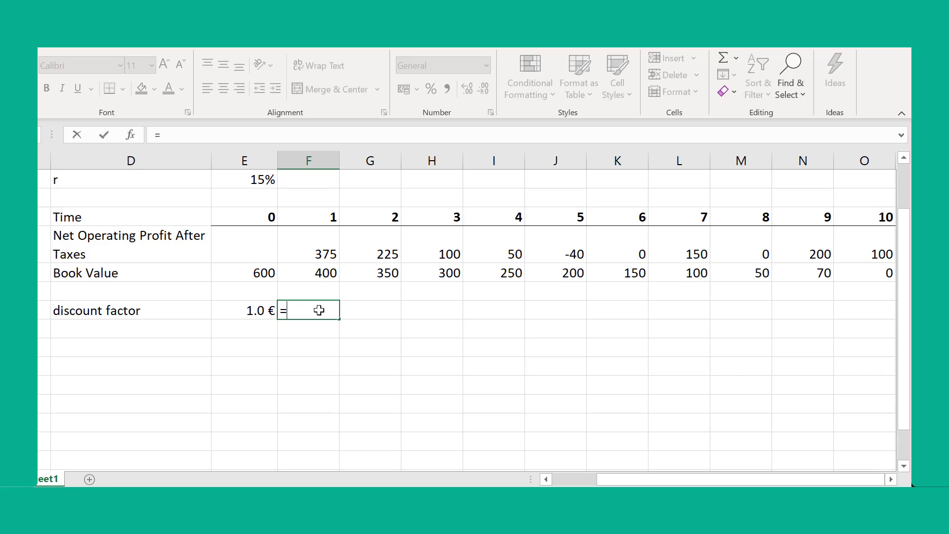
pyautogui.click(255, 310)
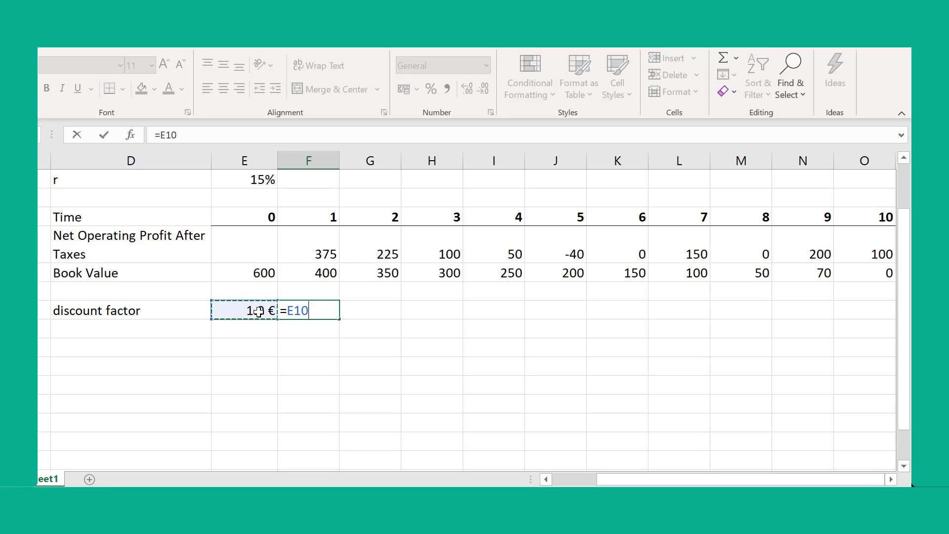
pyautogui.write('/(1+')
pyautogui.click(263, 180)
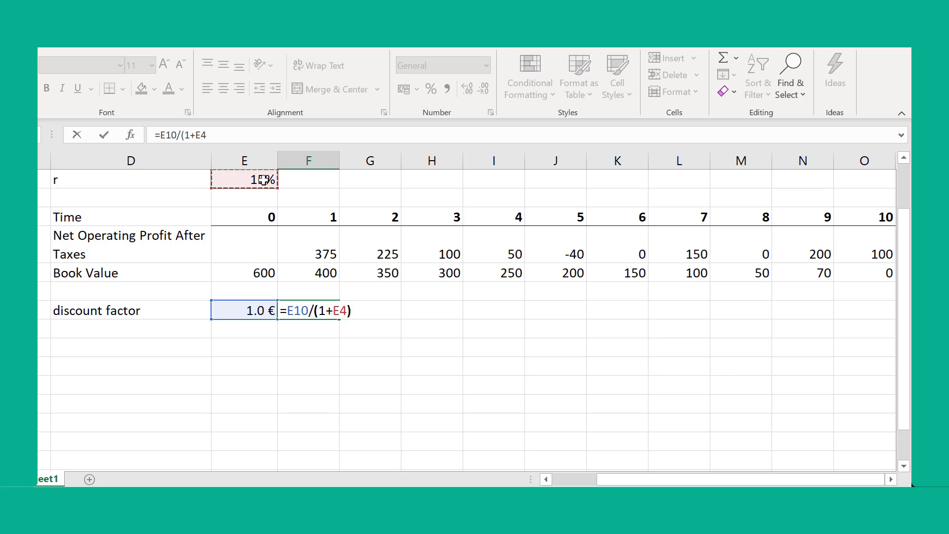
pyautogui.write(')')
pyautogui.press('Return')
pyautogui.press('Up')
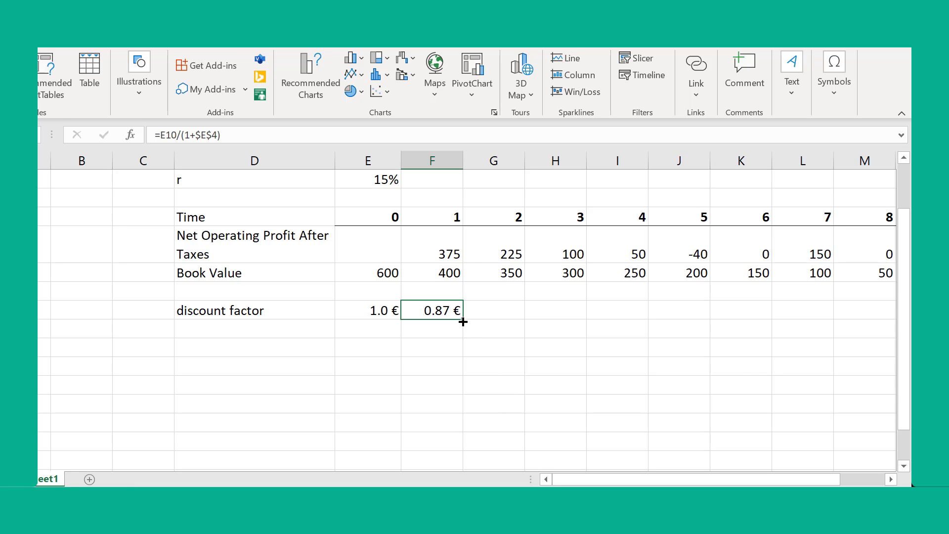
pyautogui.moveTo(468, 321); pyautogui.dragTo(863, 337)
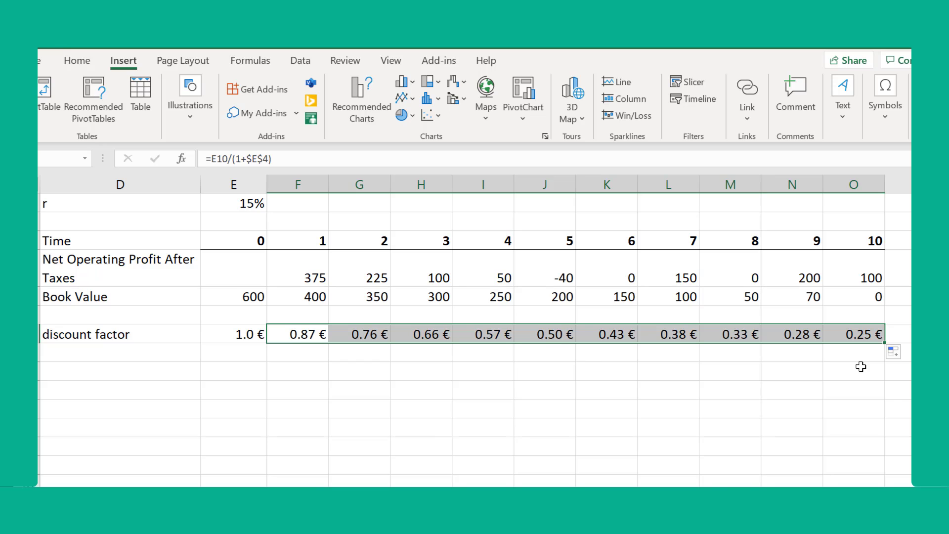
# - Remove the discount factor for period 10 from cell O10
pyautogui.click(541, 336)
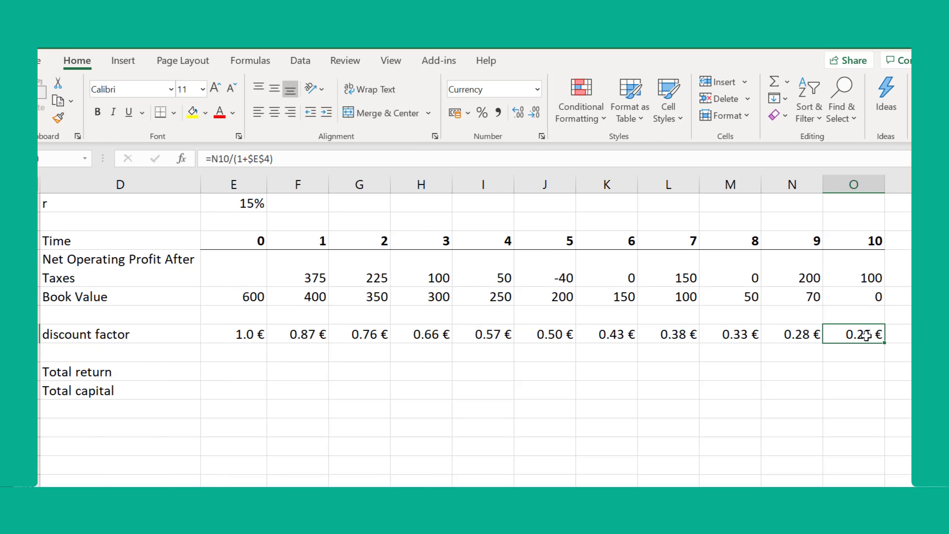
pyautogui.press('Delete')
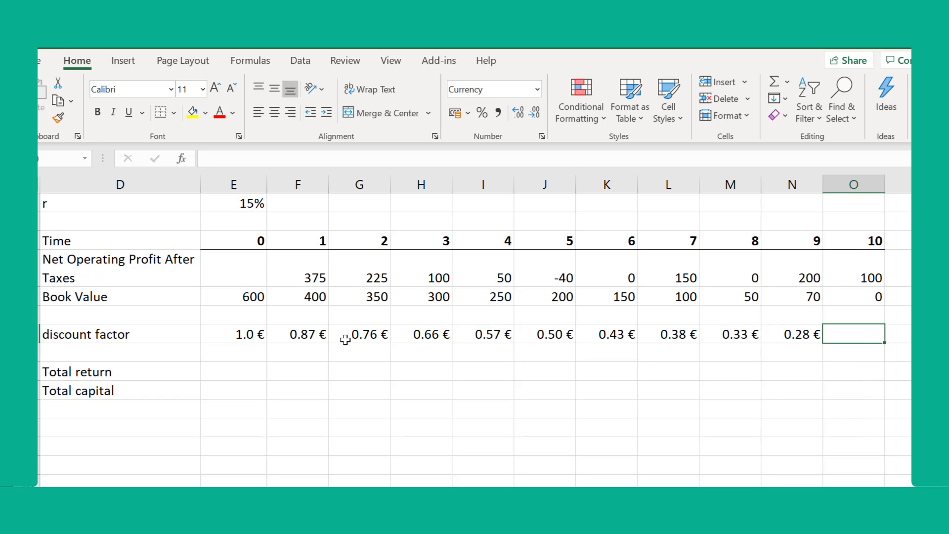
pyautogui.click(360, 336)
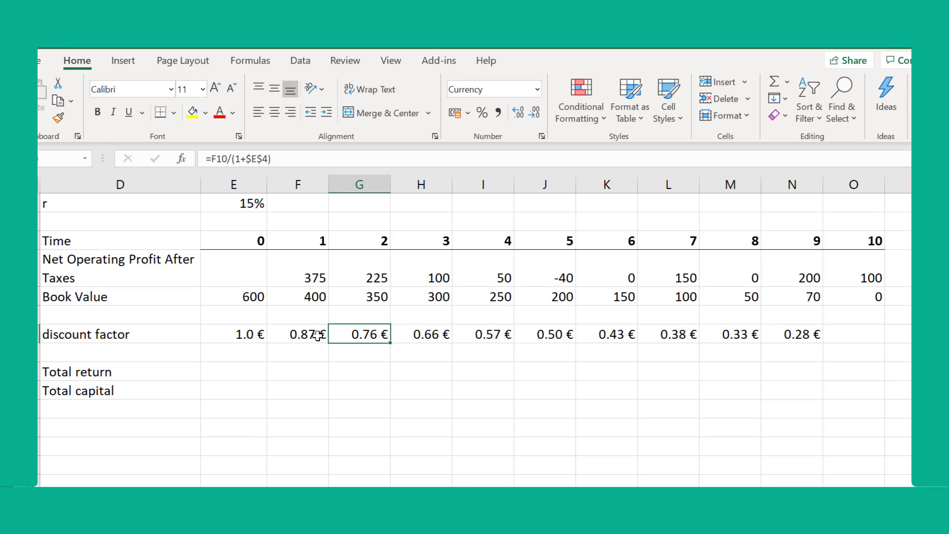
# - Calculate Total return with SUMPRODUCT of the profits F7:O7 and the discount factors E10:N10
pyautogui.click(225, 373)
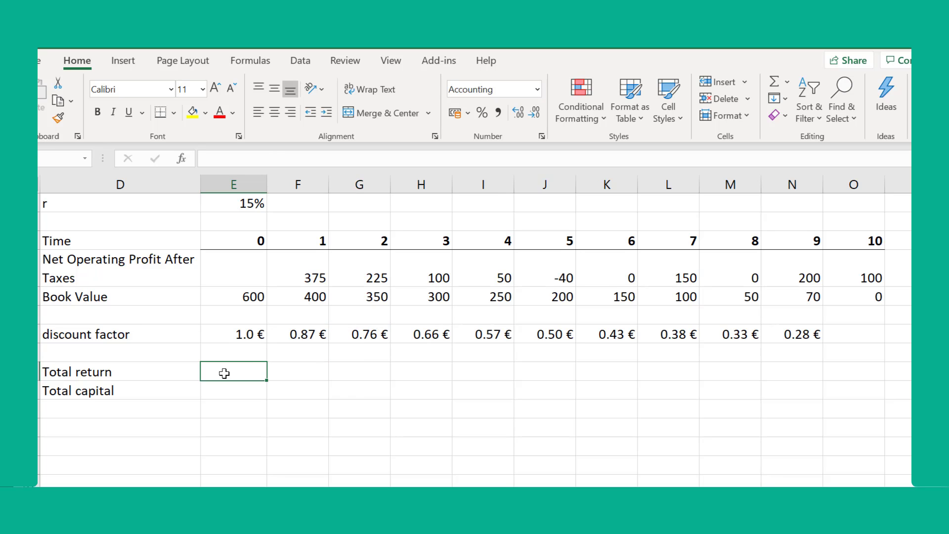
pyautogui.write('=')
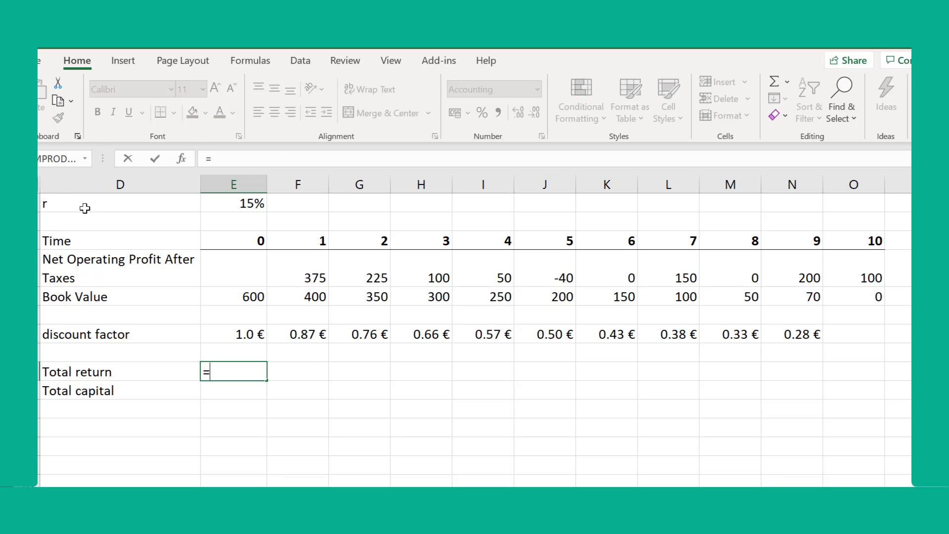
pyautogui.click(57, 159)
pyautogui.moveTo(451, 276); pyautogui.dragTo(528, 377)
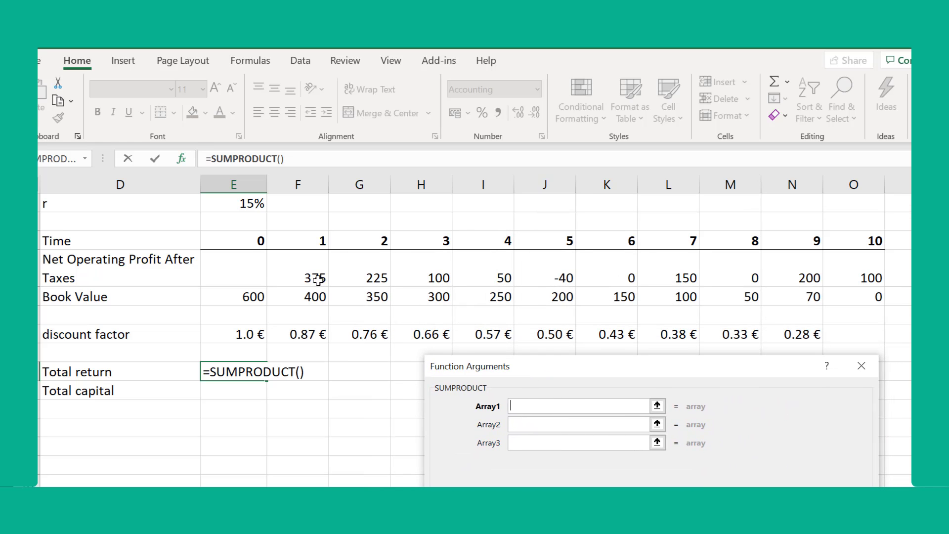
pyautogui.moveTo(307, 272); pyautogui.dragTo(839, 279)
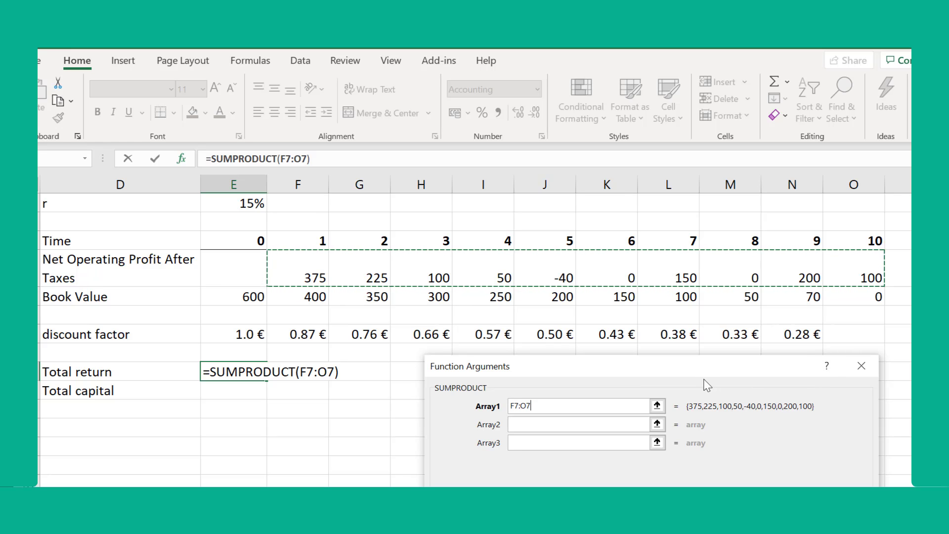
pyautogui.click(622, 421)
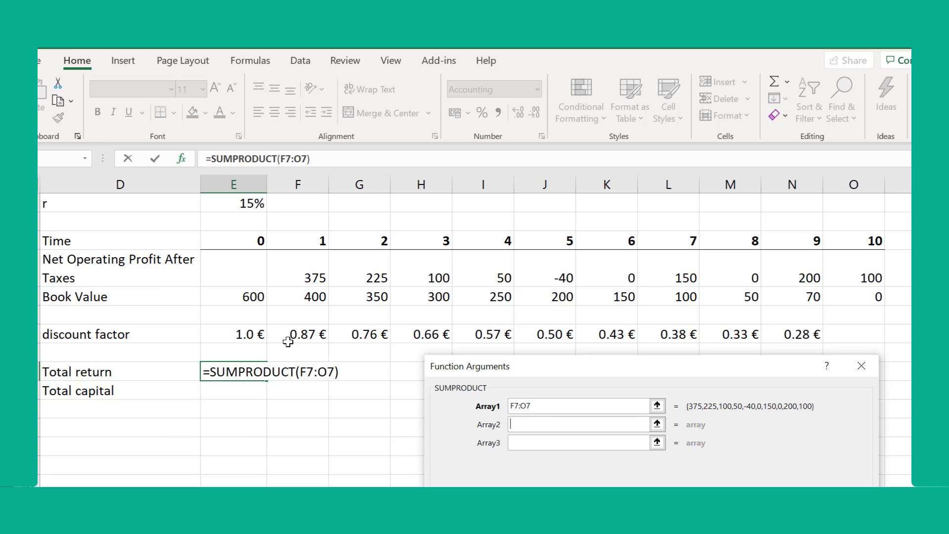
pyautogui.moveTo(243, 335); pyautogui.dragTo(776, 340)
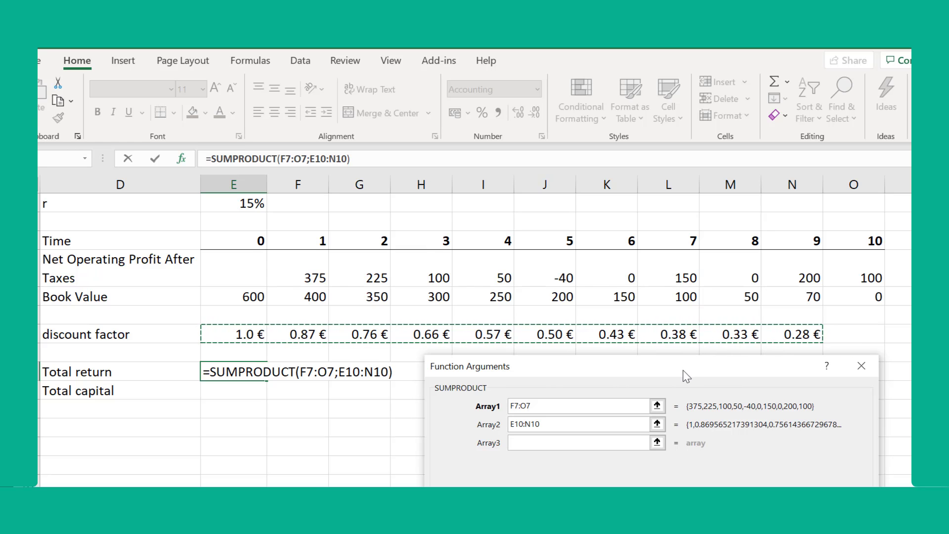
pyautogui.moveTo(684, 378); pyautogui.dragTo(697, 394)
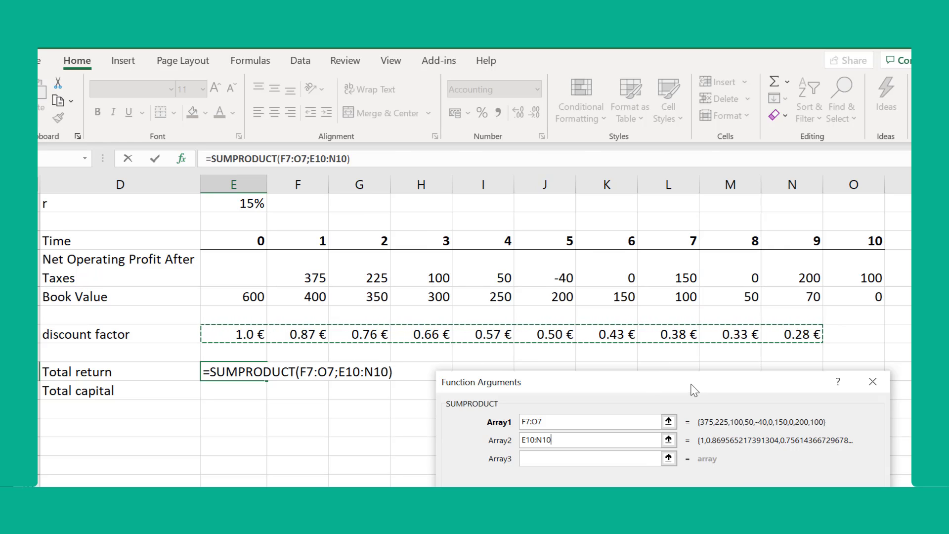
pyautogui.moveTo(695, 390); pyautogui.dragTo(748, 266)
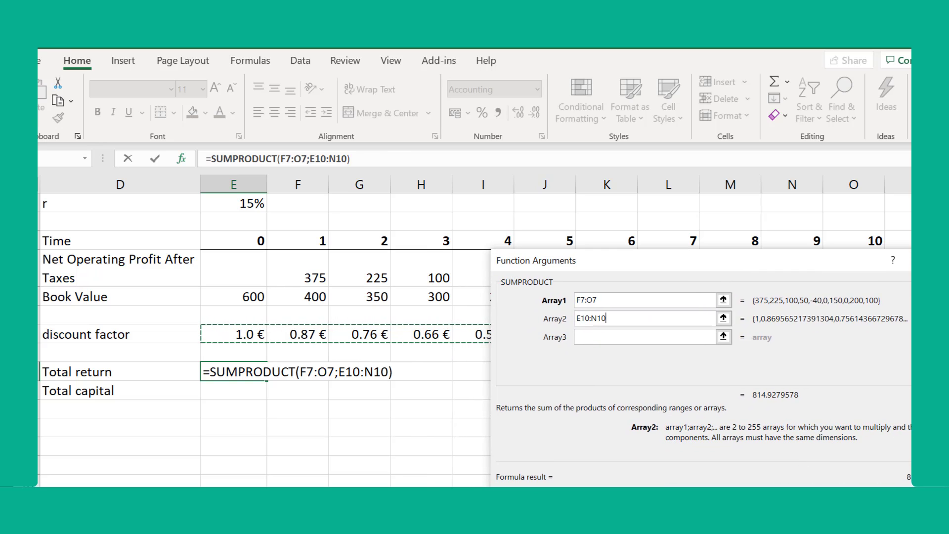
pyautogui.press('Return')
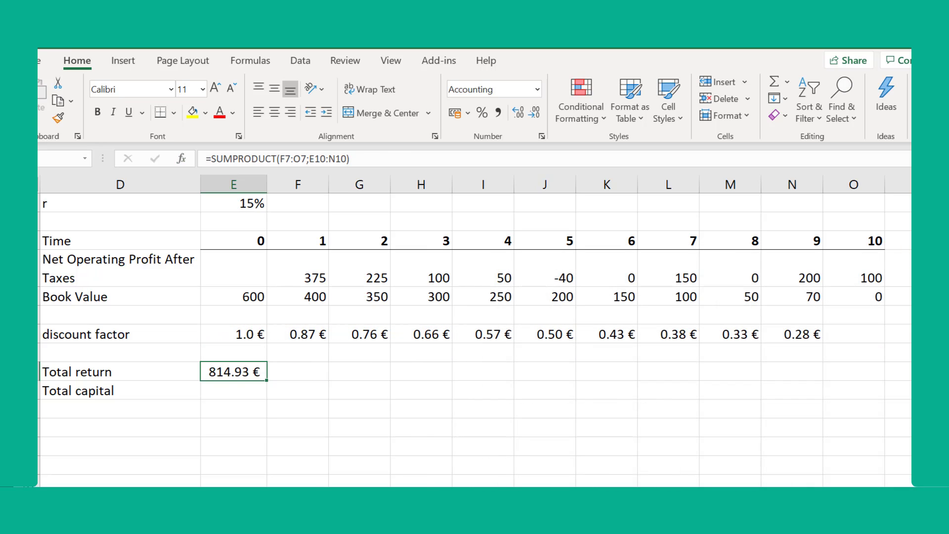
# - Calculate Total capital in E13 with SUMPRODUCT of the book values E8:N8 and discount factors E10:N10, formatted as euro accounting
pyautogui.click(228, 387)
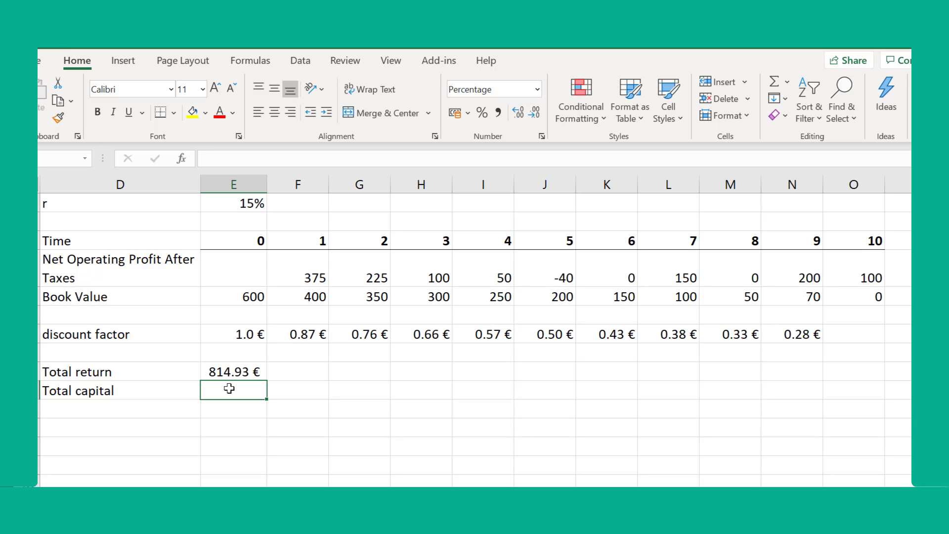
pyautogui.write('=')
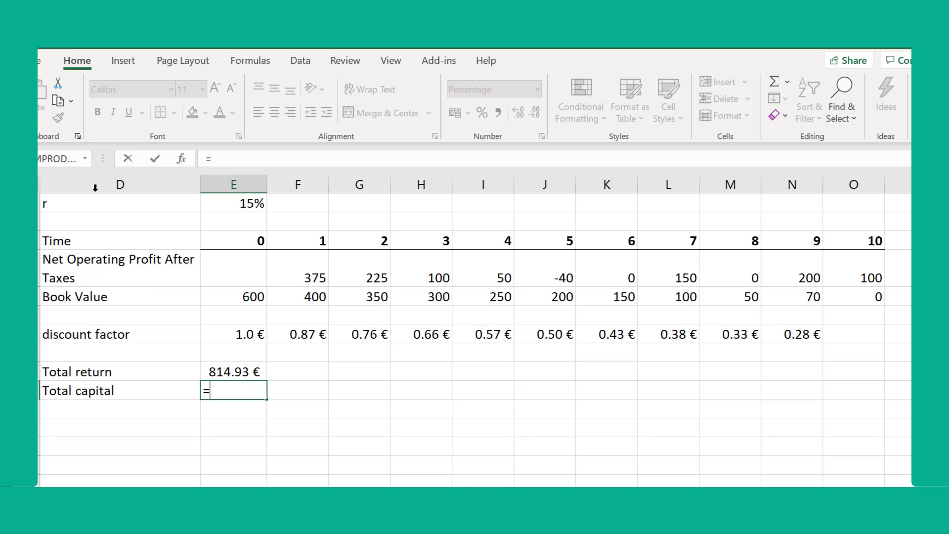
pyautogui.click(64, 159)
pyautogui.moveTo(575, 262); pyautogui.dragTo(475, 379)
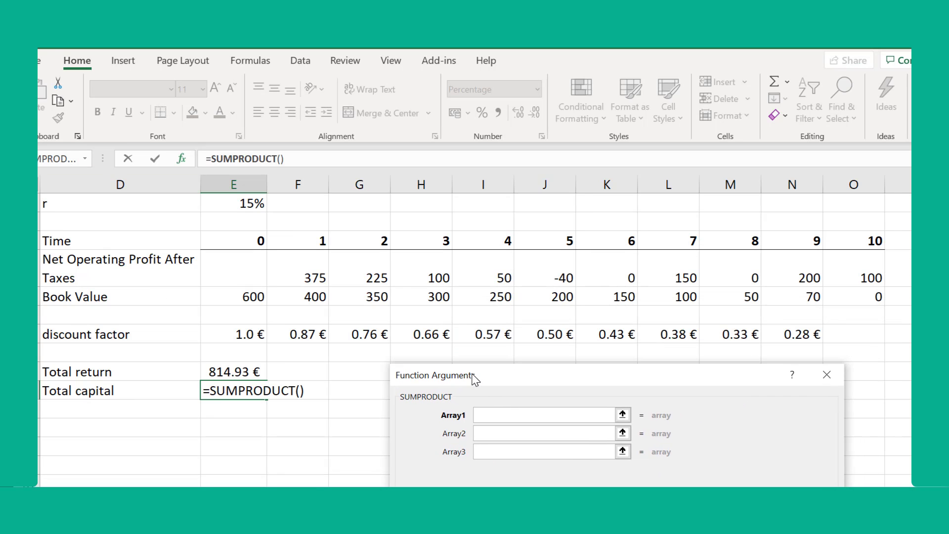
pyautogui.click(239, 296)
pyautogui.moveTo(239, 296); pyautogui.dragTo(777, 299)
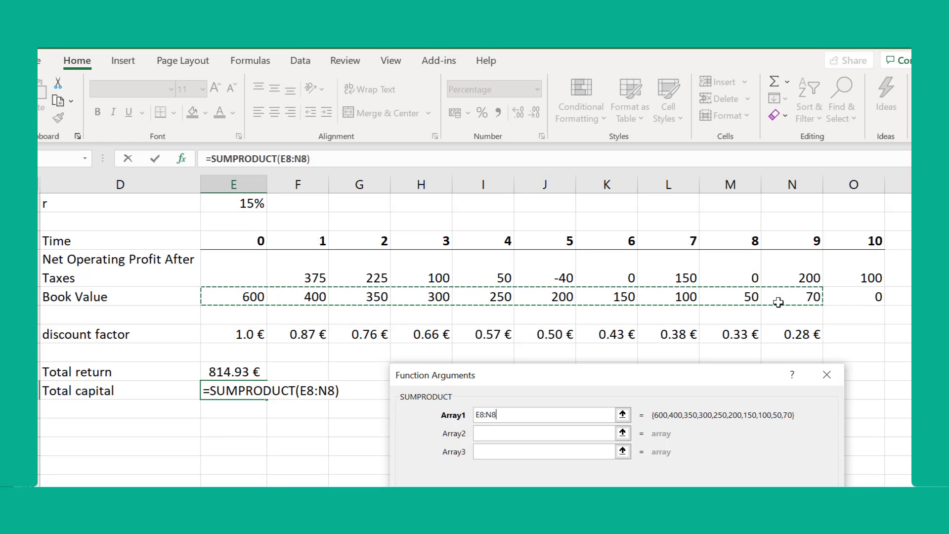
pyautogui.click(572, 435)
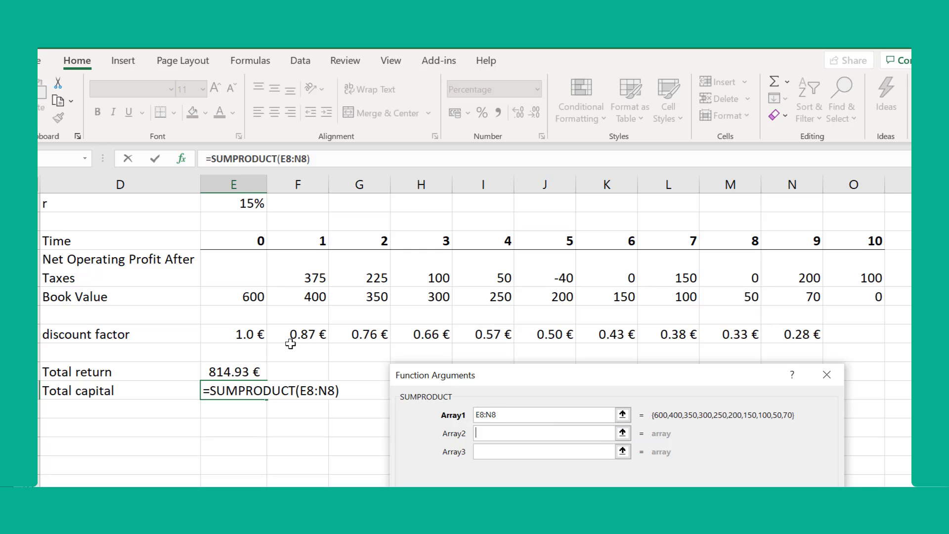
pyautogui.moveTo(246, 334); pyautogui.dragTo(791, 339)
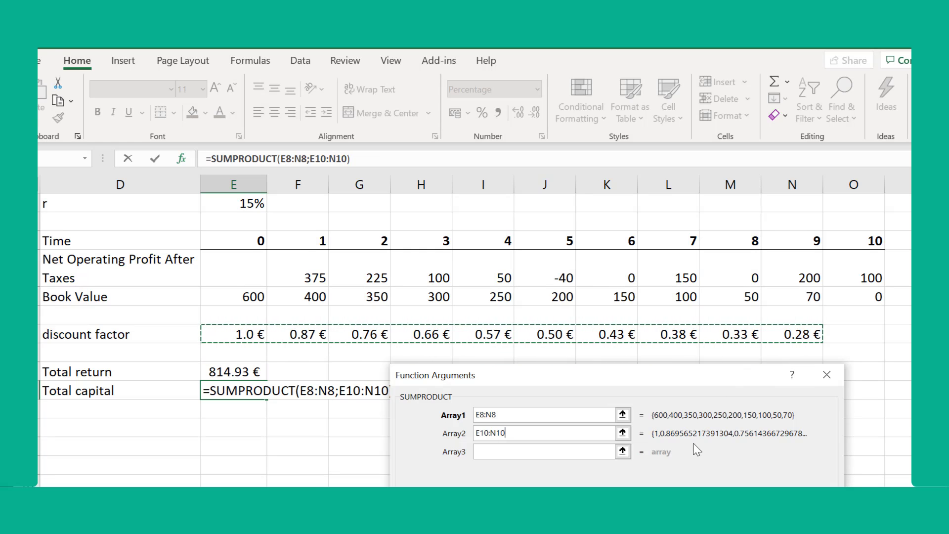
pyautogui.moveTo(850, 377); pyautogui.dragTo(767, 296)
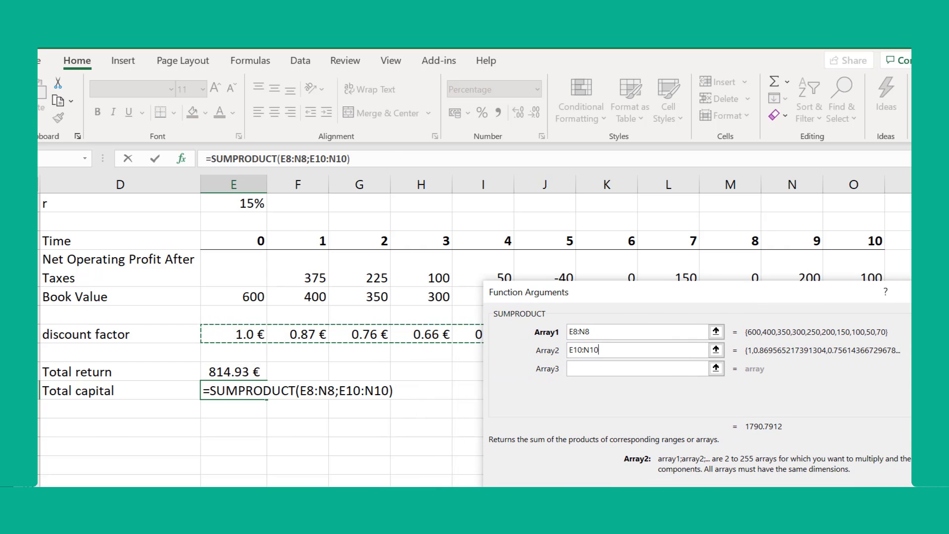
pyautogui.press('Return')
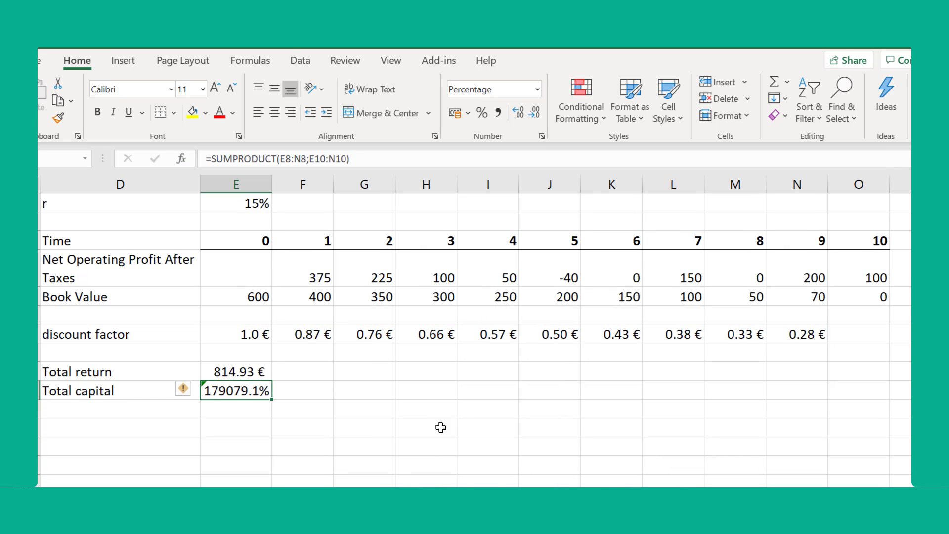
pyautogui.click(453, 113)
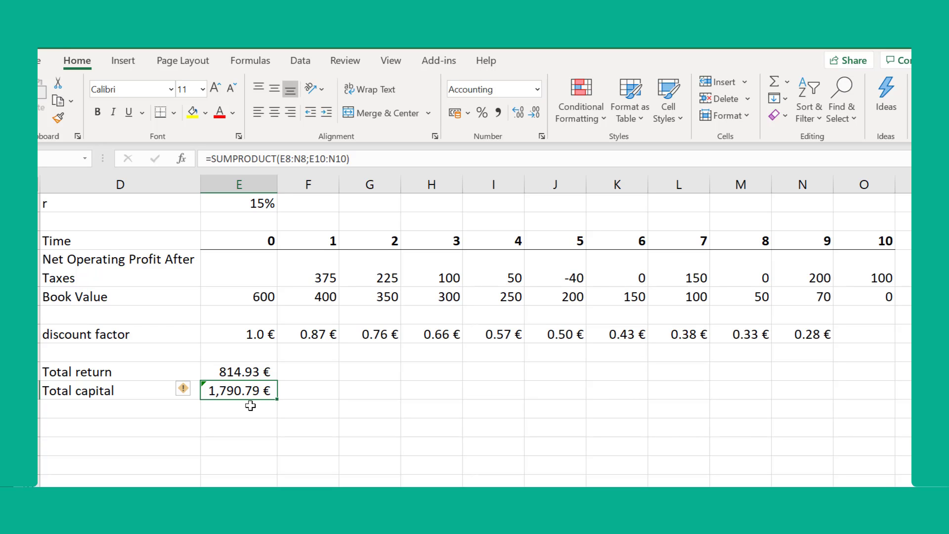
# - Add the label "AIRR (Rate of return)" in D14 and calculate it in E14 with =E12/E13
pyautogui.click(169, 409)
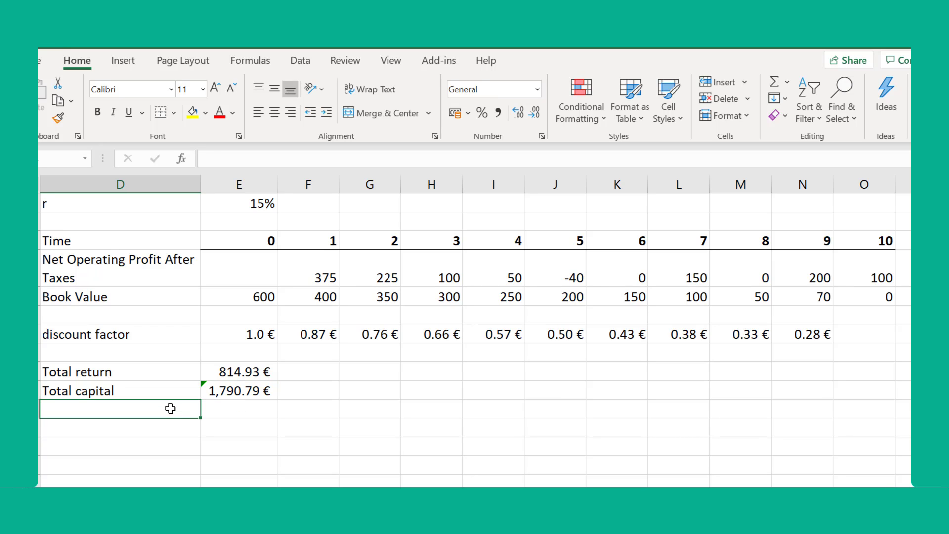
pyautogui.write('AIRR (R')
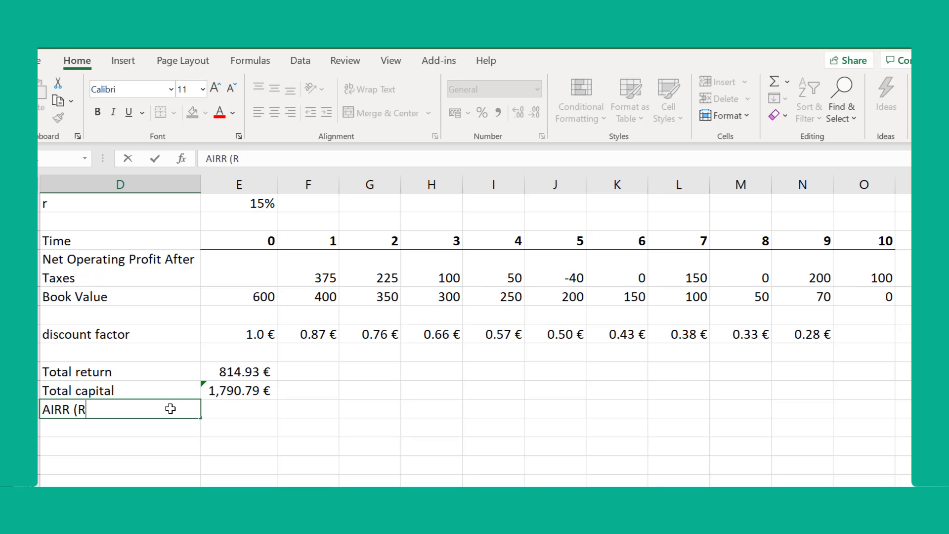
pyautogui.write('ate of return)')
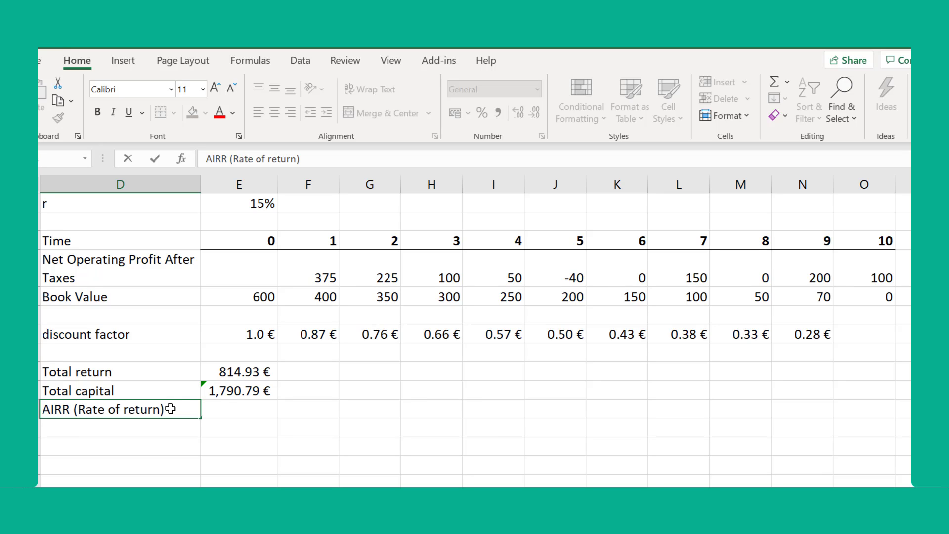
pyautogui.press('Tab')
pyautogui.write('=')
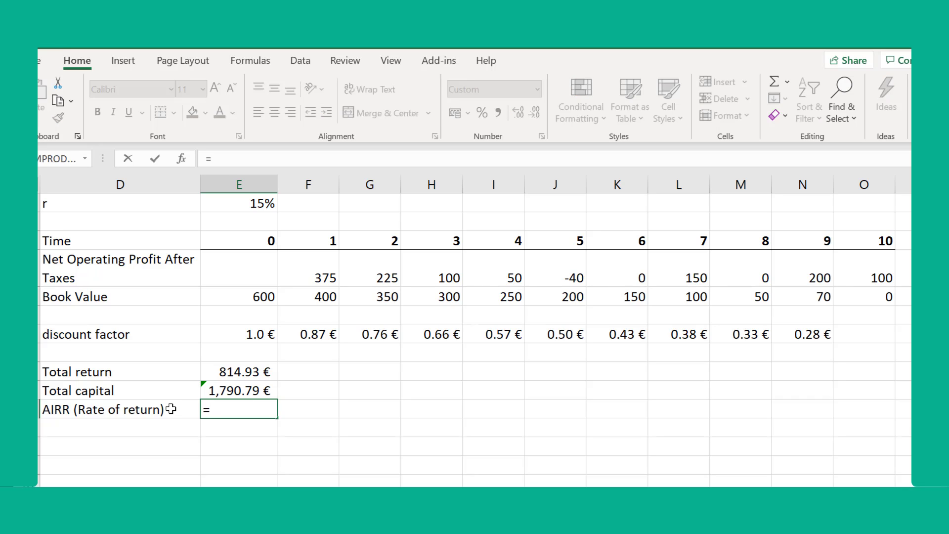
pyautogui.click(220, 375)
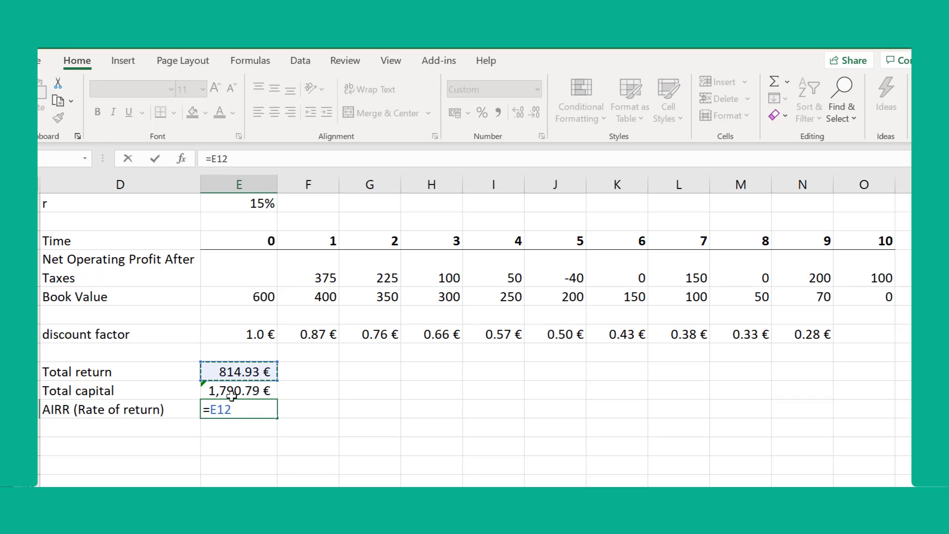
pyautogui.write('/')
pyautogui.click(238, 390)
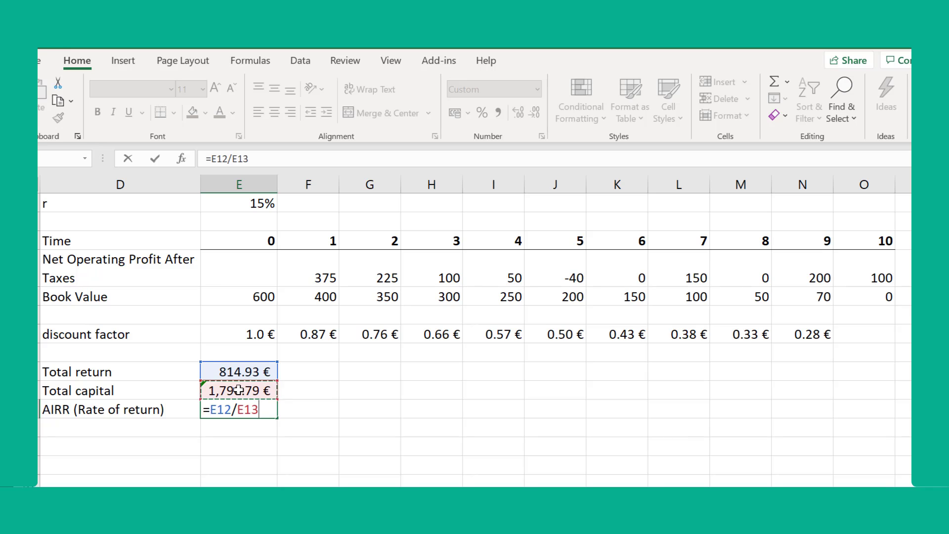
pyautogui.press('Return')
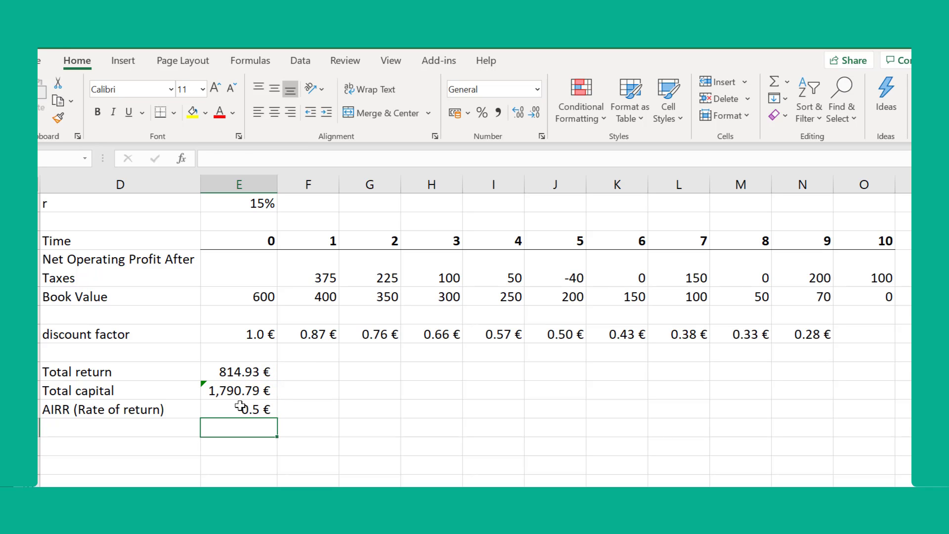
# - Format the AIRR result in E14 as a percentage with one decimal place
pyautogui.click(238, 410)
pyautogui.click(482, 113)
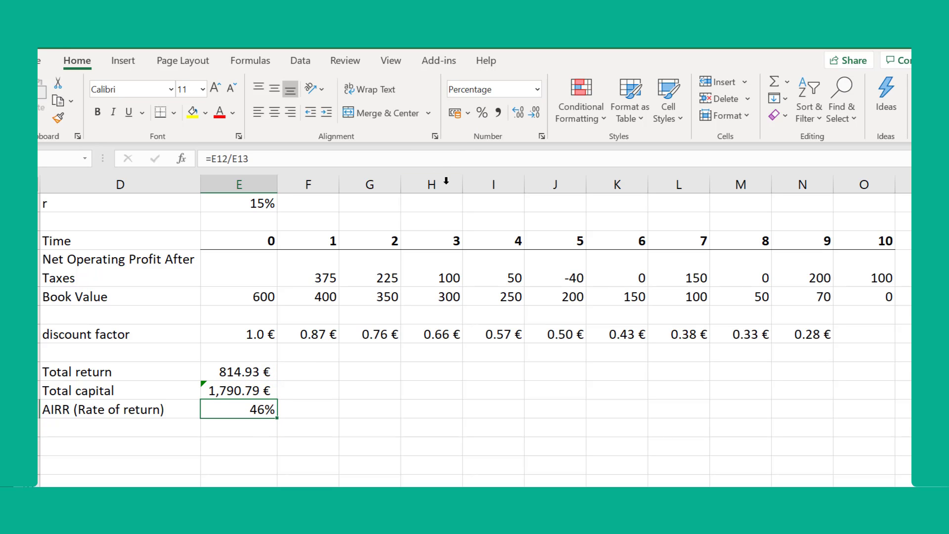
pyautogui.click(517, 118)
# - Add the label "Excess rate of return" in D15 and calculate it in E15 as AIRR minus r (=E14-E4)
pyautogui.click(170, 426)
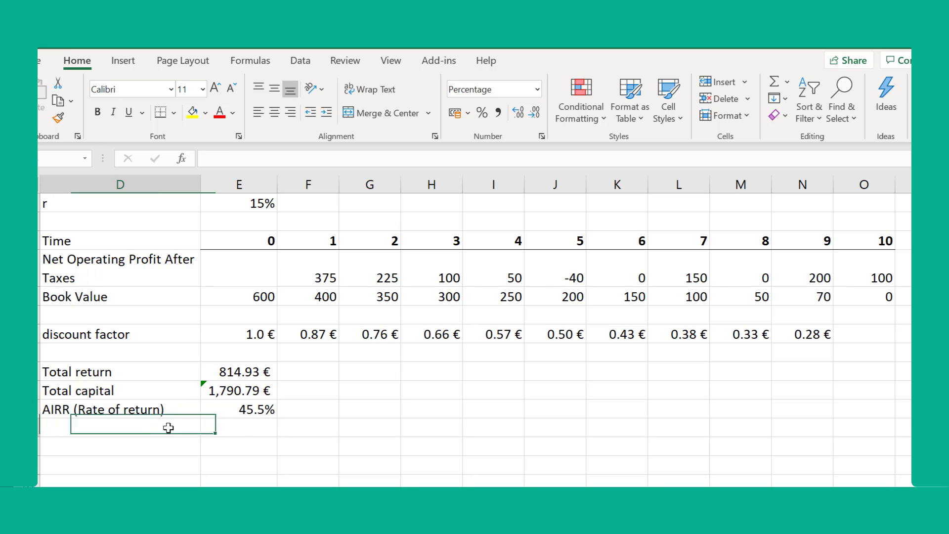
pyautogui.write('Excess r')
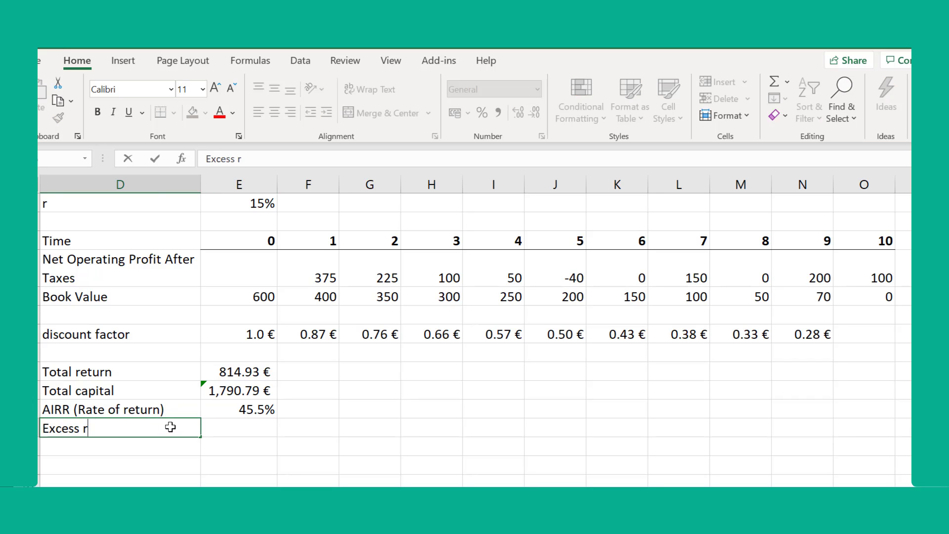
pyautogui.write('ate of return')
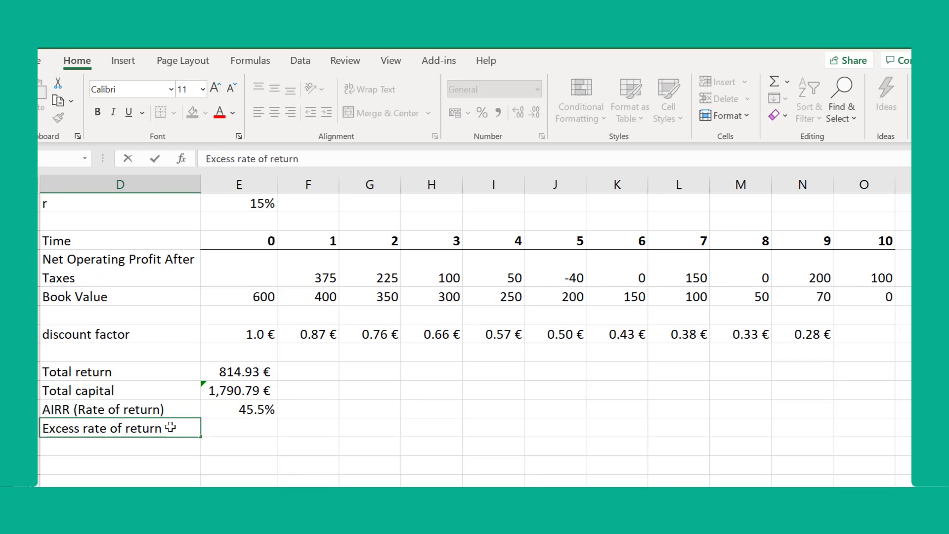
pyautogui.press('Tab')
pyautogui.write('=')
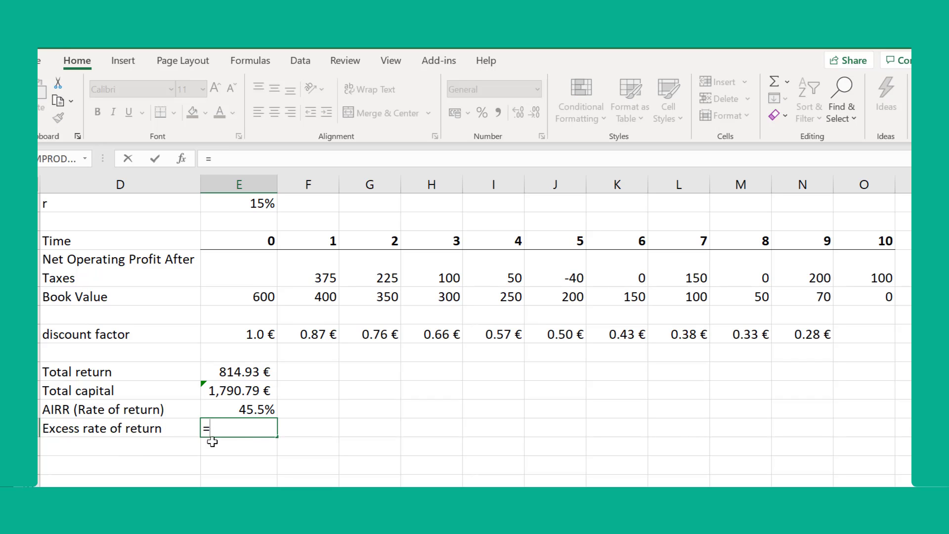
pyautogui.click(248, 410)
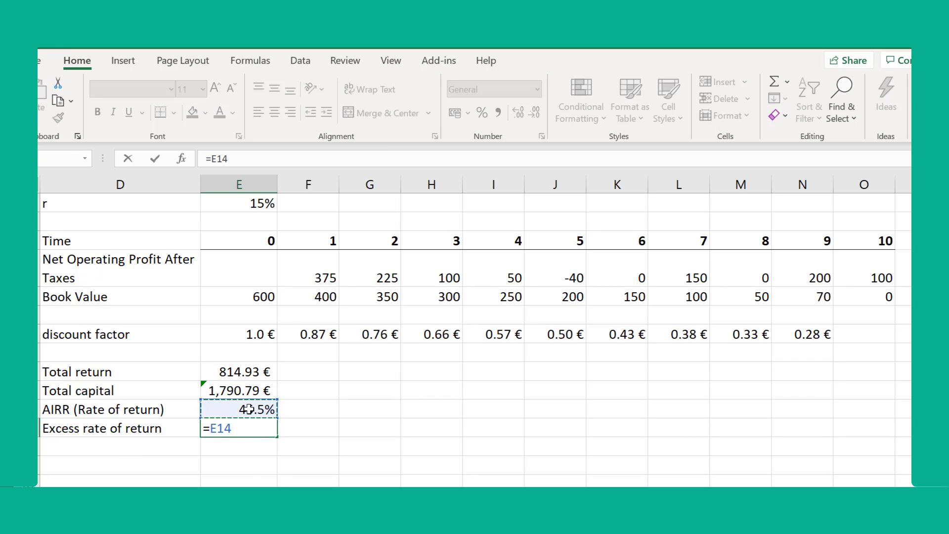
pyautogui.write('-')
pyautogui.click(267, 205)
pyautogui.press('Return')
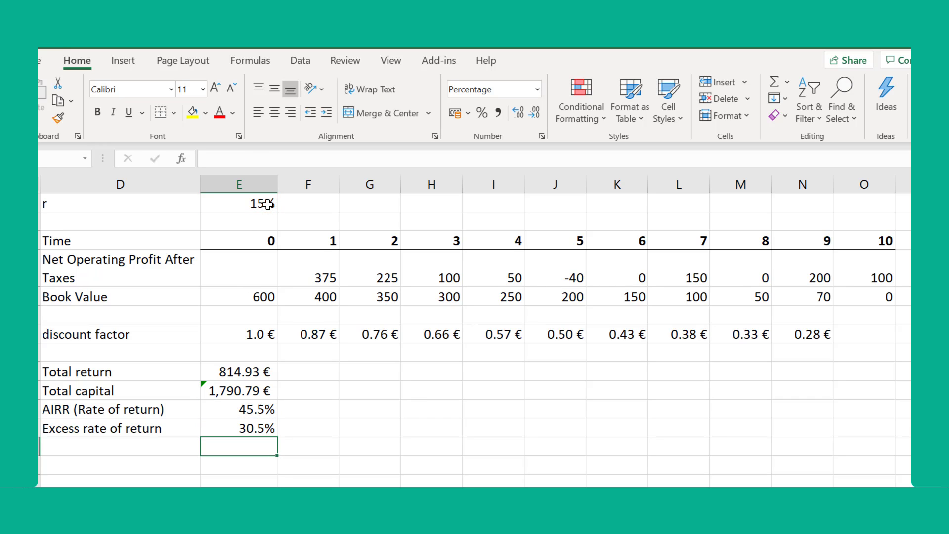
# - Add the label "NPV" in D16 and calculate it in E16 with =E13*E15/(1+E4)
pyautogui.click(145, 446)
pyautogui.write('NPV')
pyautogui.press('Tab')
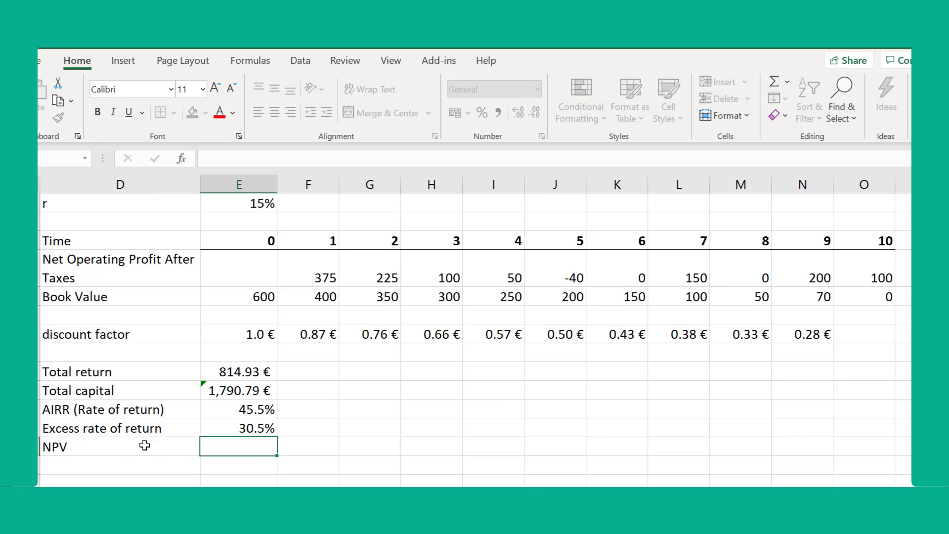
pyautogui.write('=')
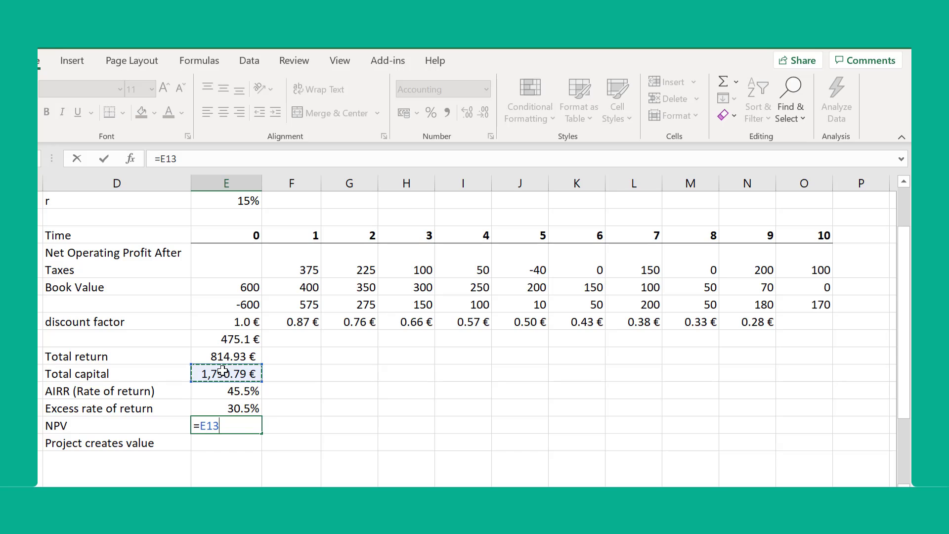
pyautogui.write('*')
pyautogui.click(217, 406)
pyautogui.write('*E15')
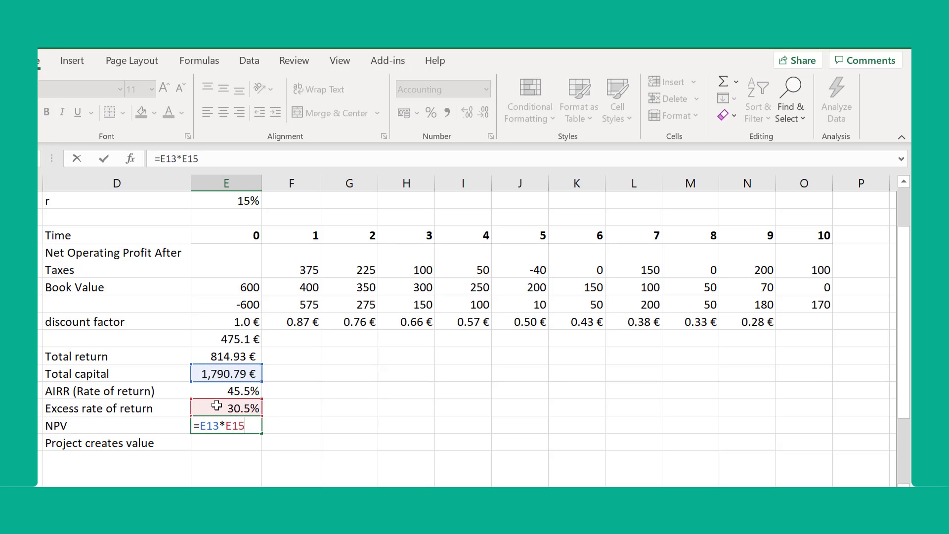
pyautogui.write('/(1+')
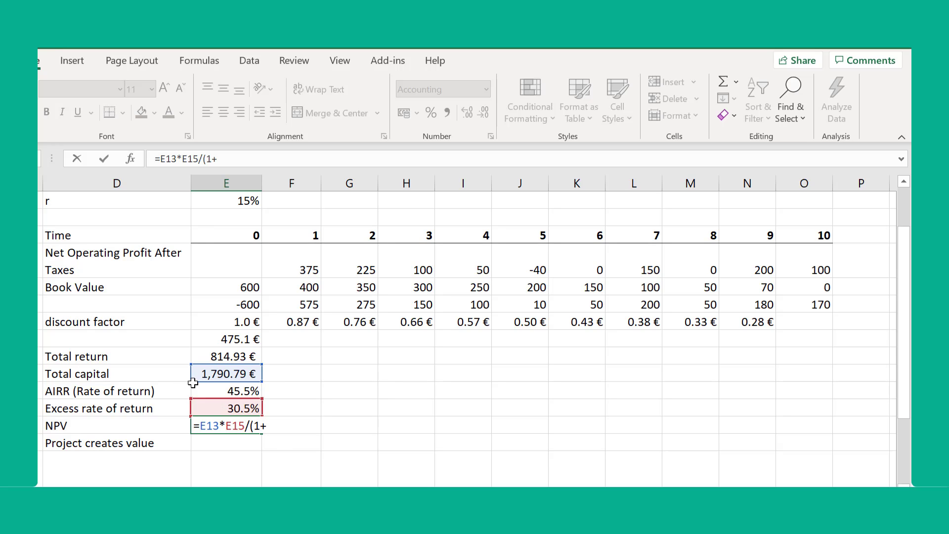
pyautogui.click(207, 200)
pyautogui.write(')')
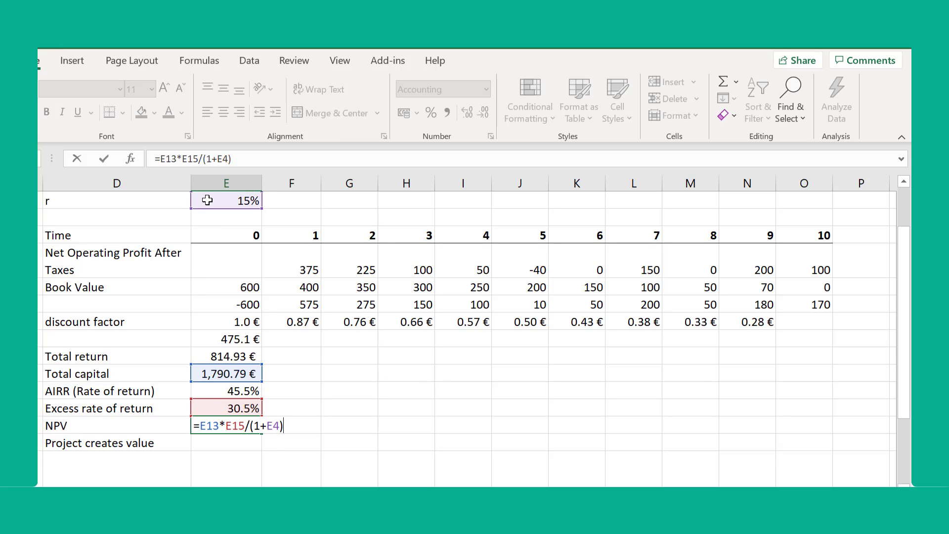
pyautogui.press('Return')
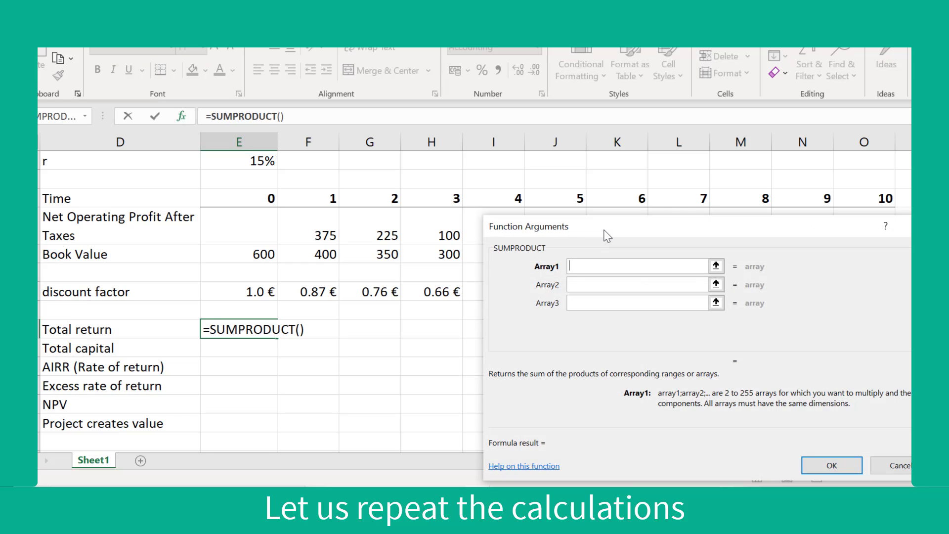
# - Calculate Total return in E12 again with SUMPRODUCT of the profits F7:O7 and the discount factors E10:N10
pyautogui.moveTo(619, 247); pyautogui.dragTo(554, 331)
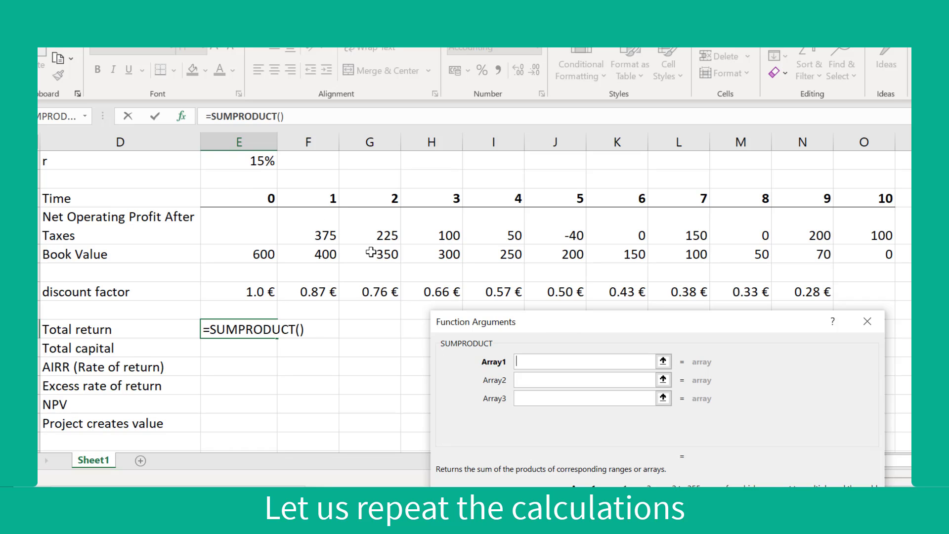
pyautogui.moveTo(319, 228); pyautogui.dragTo(839, 227)
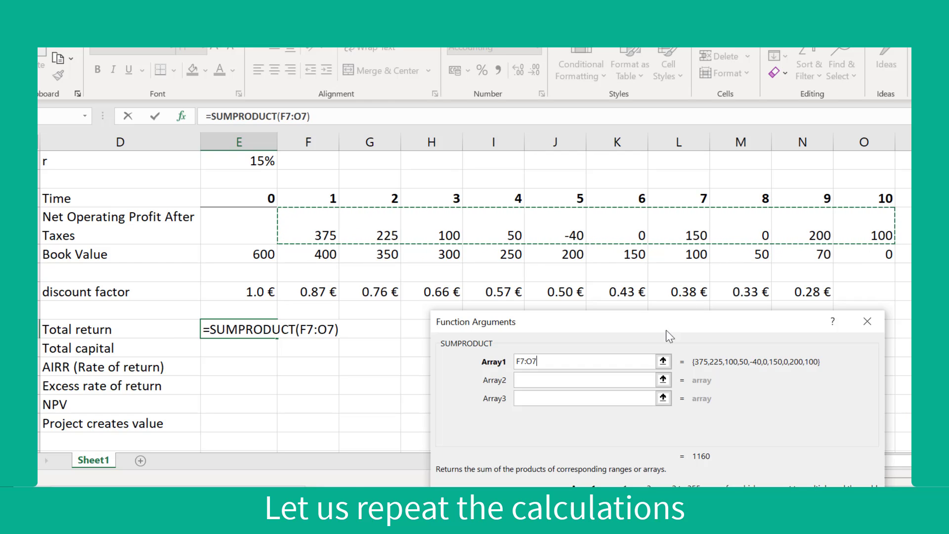
pyautogui.click(617, 382)
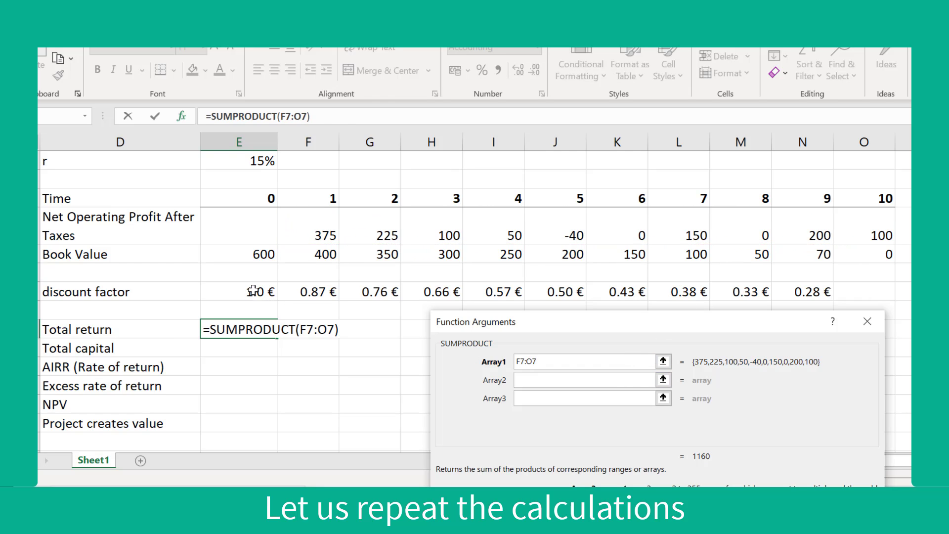
pyautogui.moveTo(251, 293); pyautogui.dragTo(789, 297)
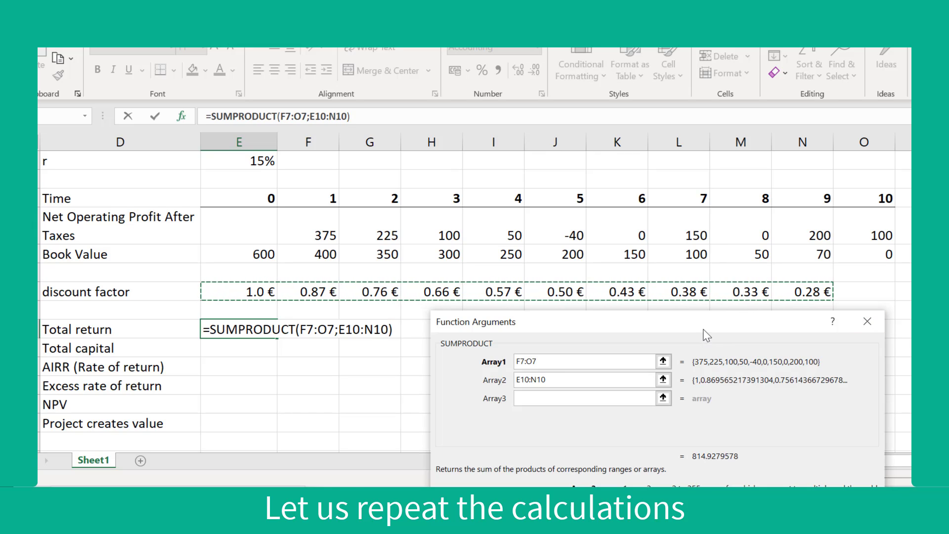
pyautogui.moveTo(712, 319); pyautogui.dragTo(715, 228)
pyautogui.click(786, 466)
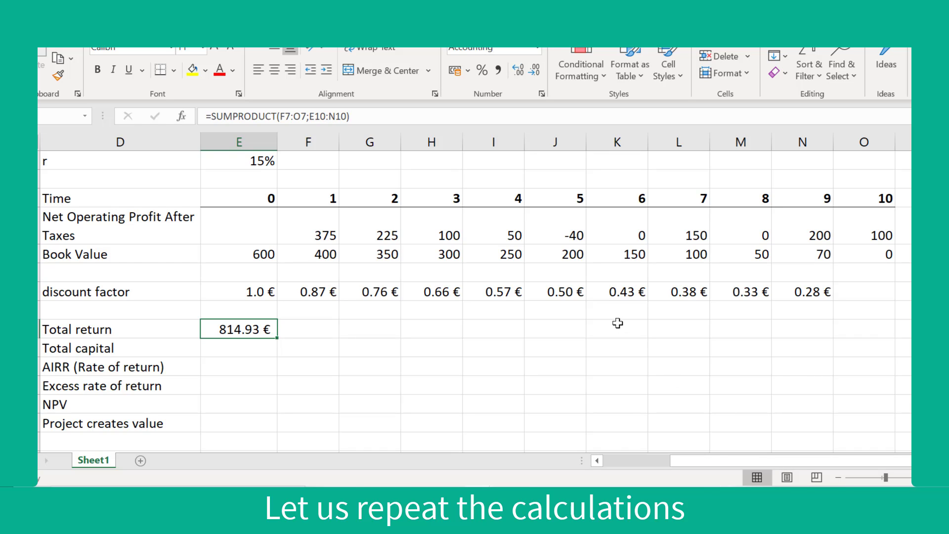
# - Calculate Total capital in E13 with SUMPRODUCT of the book values E8:N8 and the discount factors E10:N10
pyautogui.click(270, 346)
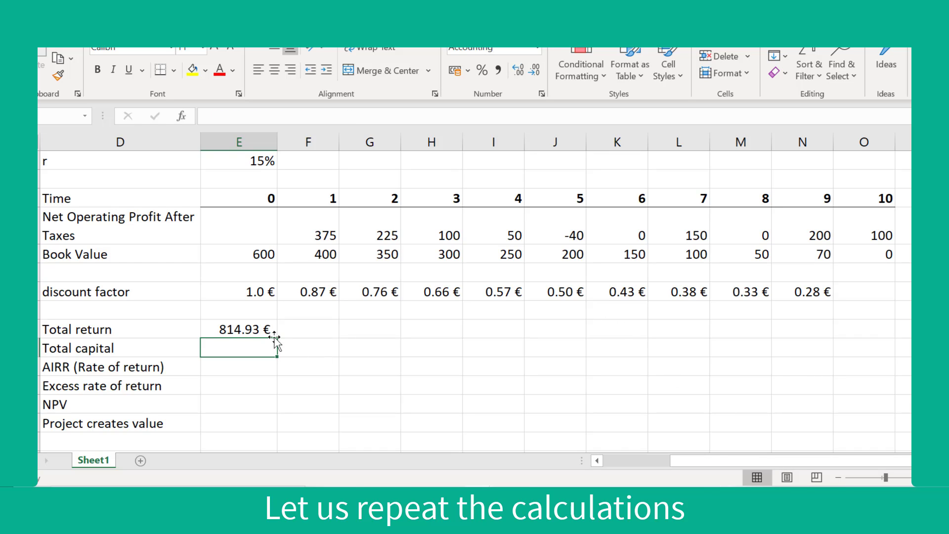
pyautogui.write('=')
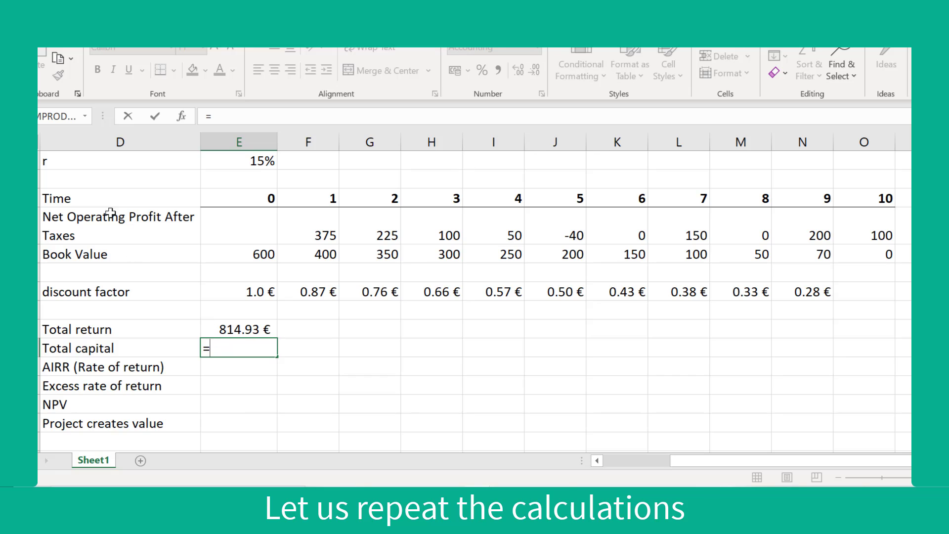
pyautogui.click(54, 116)
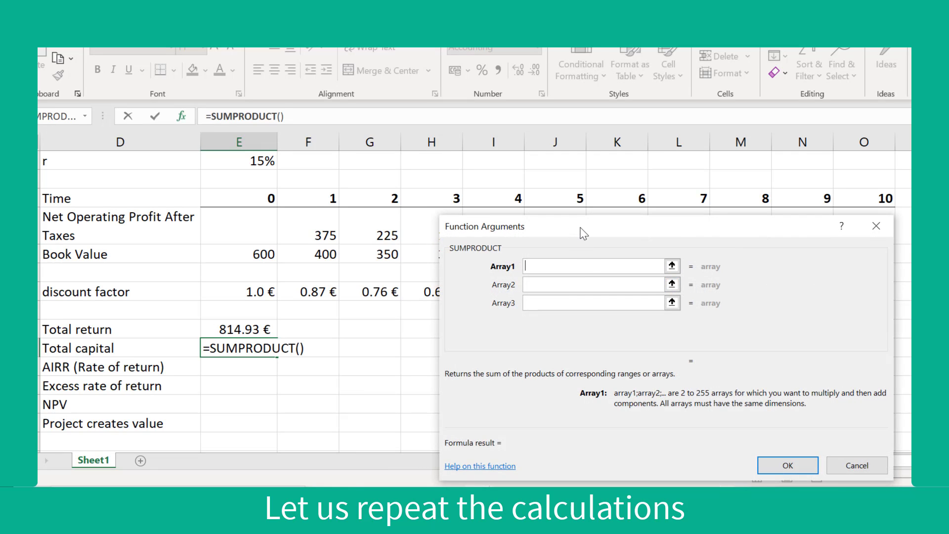
pyautogui.moveTo(577, 233); pyautogui.dragTo(517, 337)
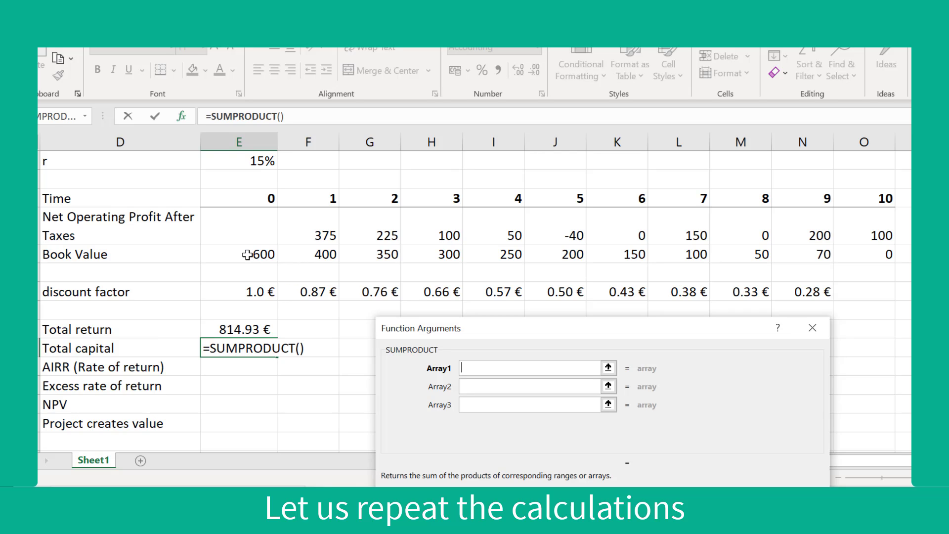
pyautogui.moveTo(248, 255); pyautogui.dragTo(793, 263)
pyautogui.click(557, 388)
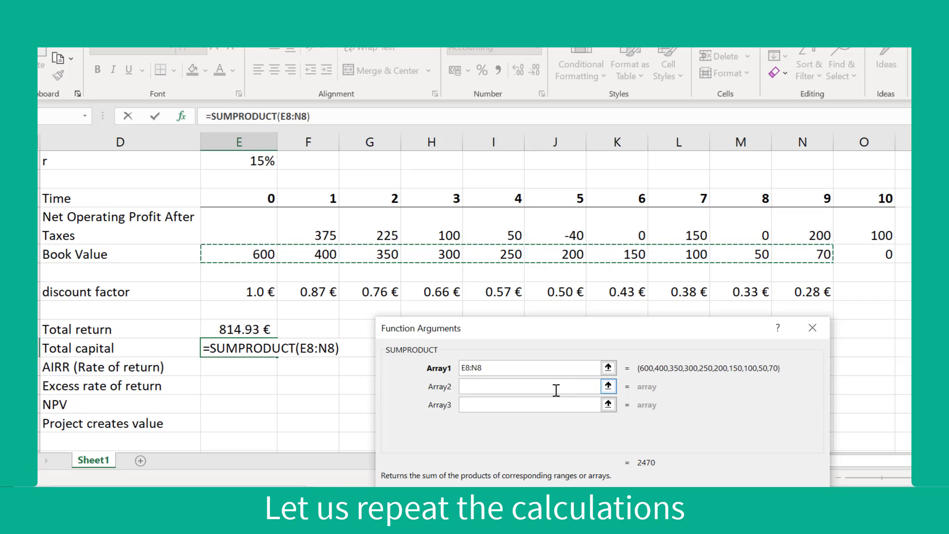
pyautogui.moveTo(527, 329); pyautogui.dragTo(522, 377)
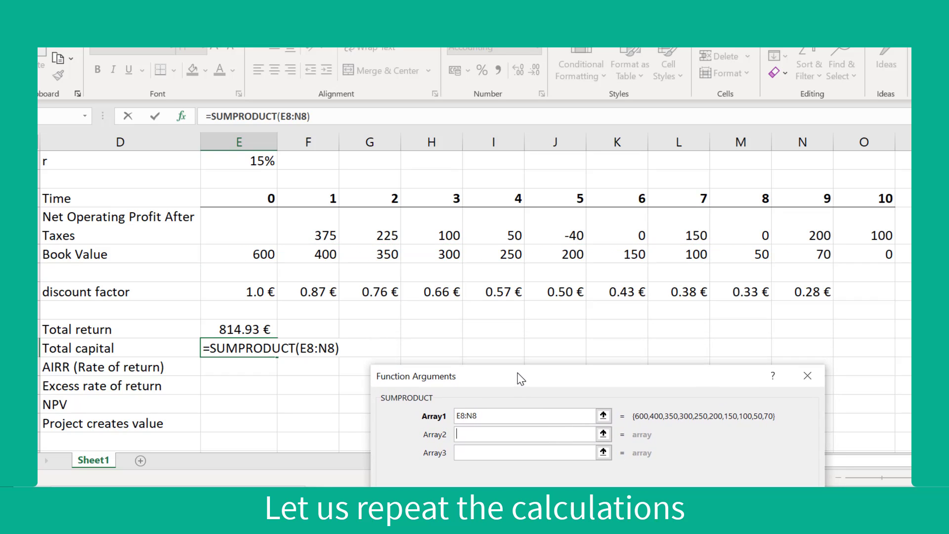
pyautogui.moveTo(275, 292); pyautogui.dragTo(789, 297)
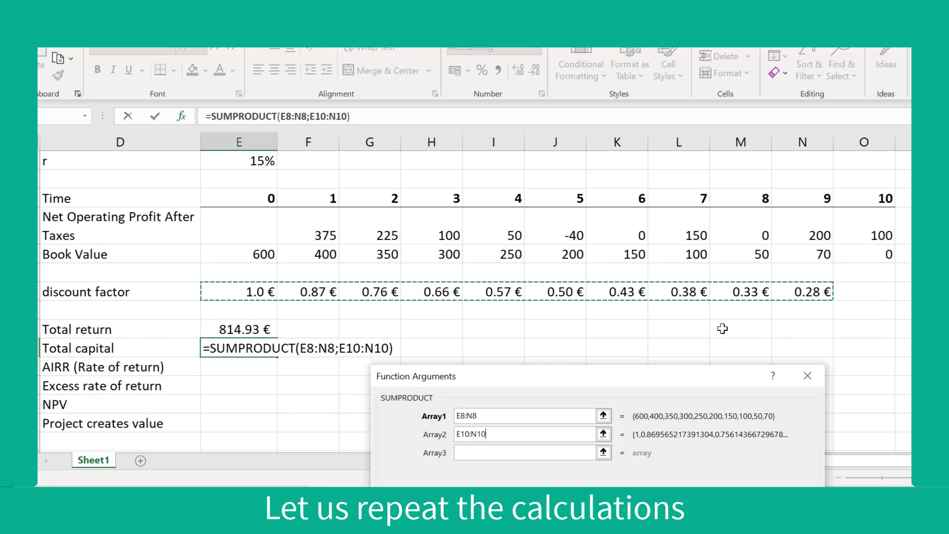
pyautogui.scroll(-1, 722, 328)
pyautogui.moveTo(684, 378); pyautogui.dragTo(787, 208)
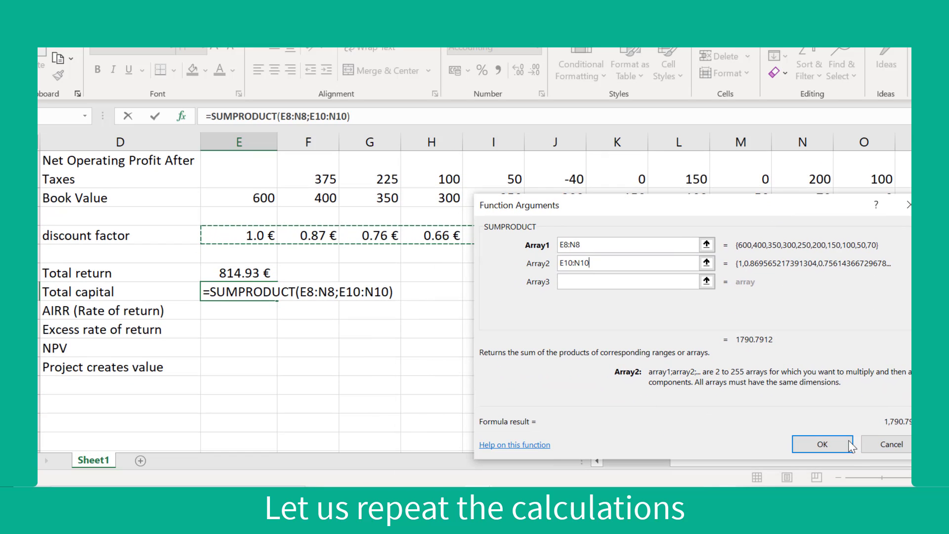
pyautogui.click(823, 445)
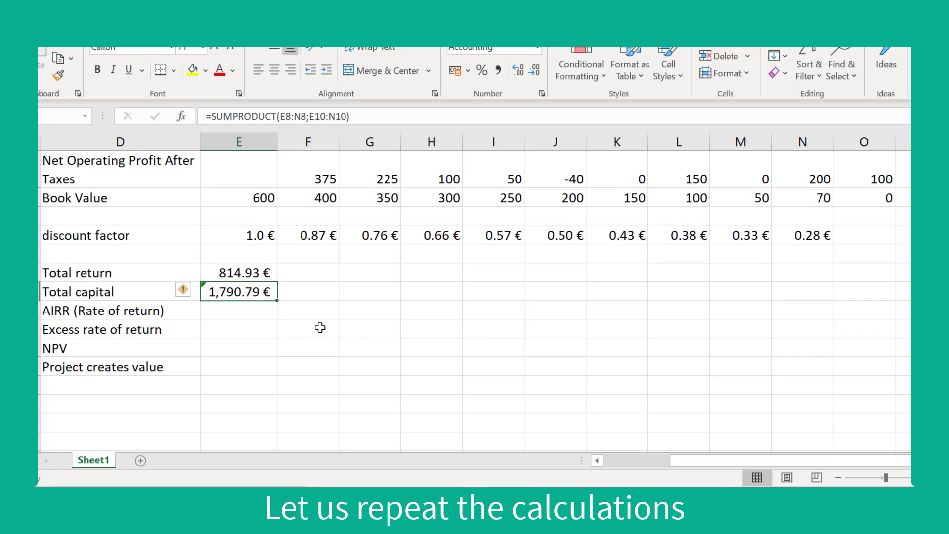
# - Calculate the AIRR in E14 as total return divided by total capital (=E12/E13)
pyautogui.click(256, 310)
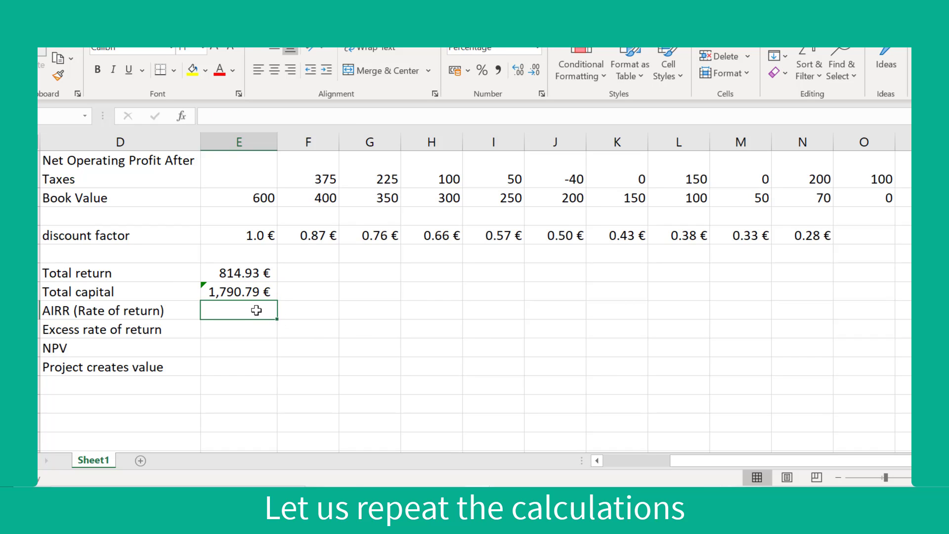
pyautogui.write('=')
pyautogui.click(255, 273)
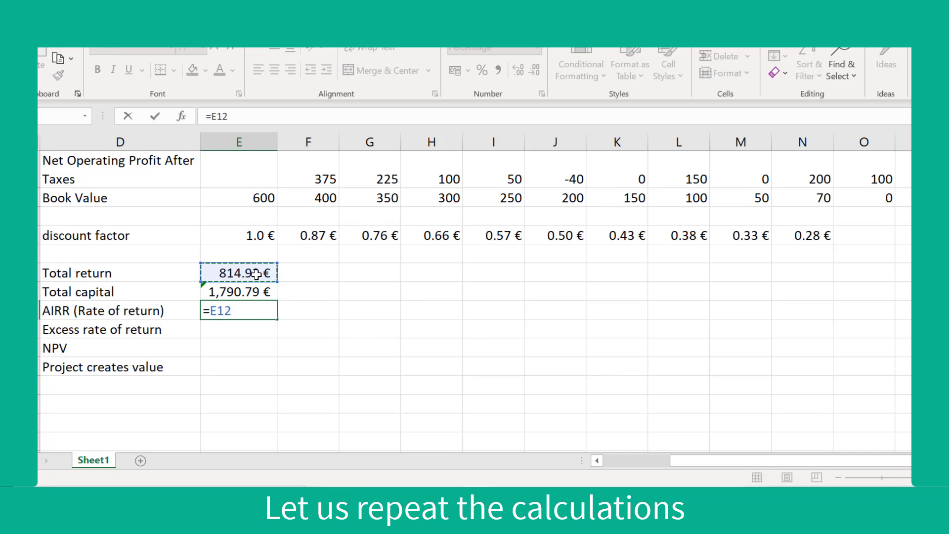
pyautogui.write('/')
pyautogui.click(252, 292)
pyautogui.press('Return')
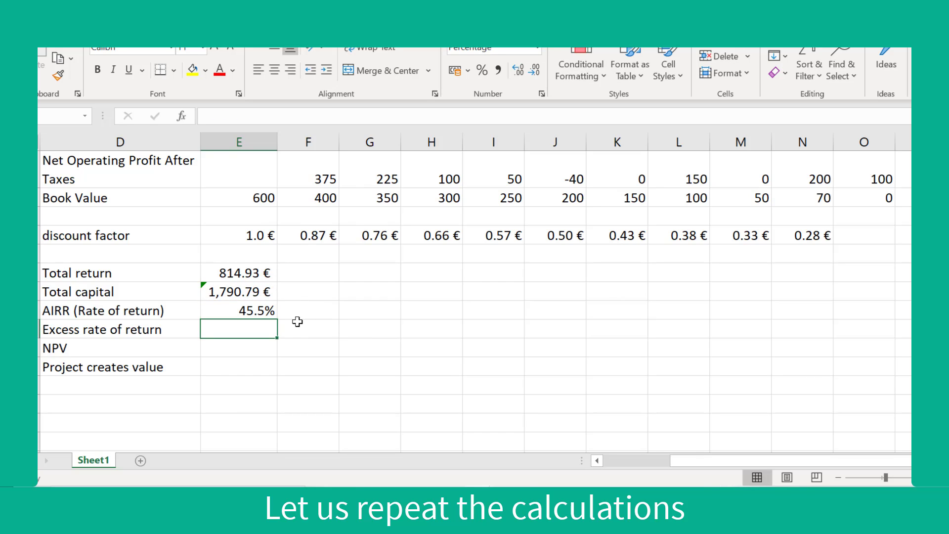
# - Calculate the Excess rate of return in E15 as AIRR minus r (=E14-E4)
pyautogui.write('=')
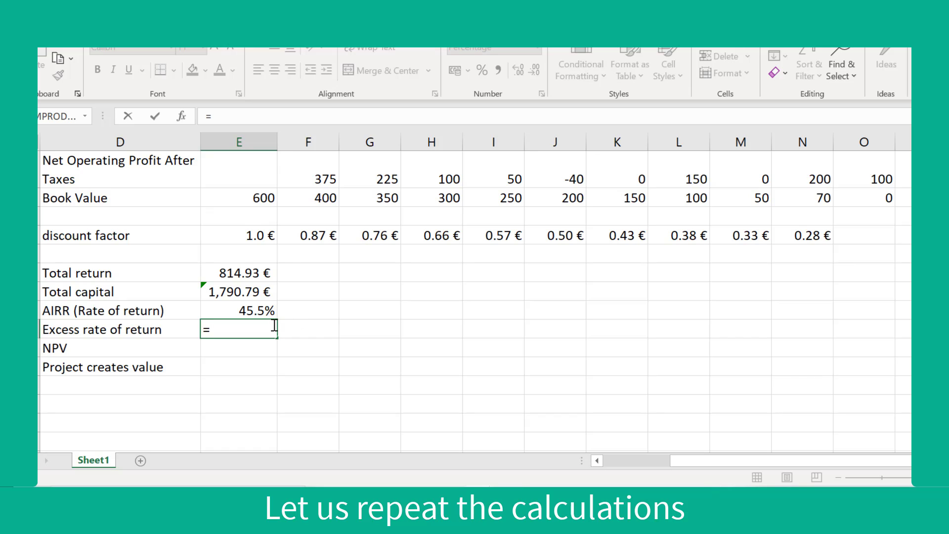
pyautogui.click(254, 311)
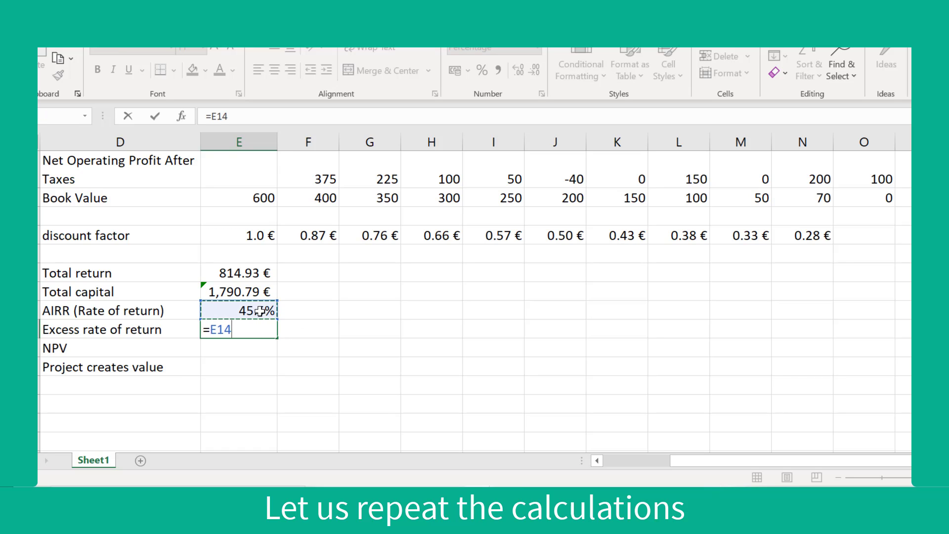
pyautogui.write('-')
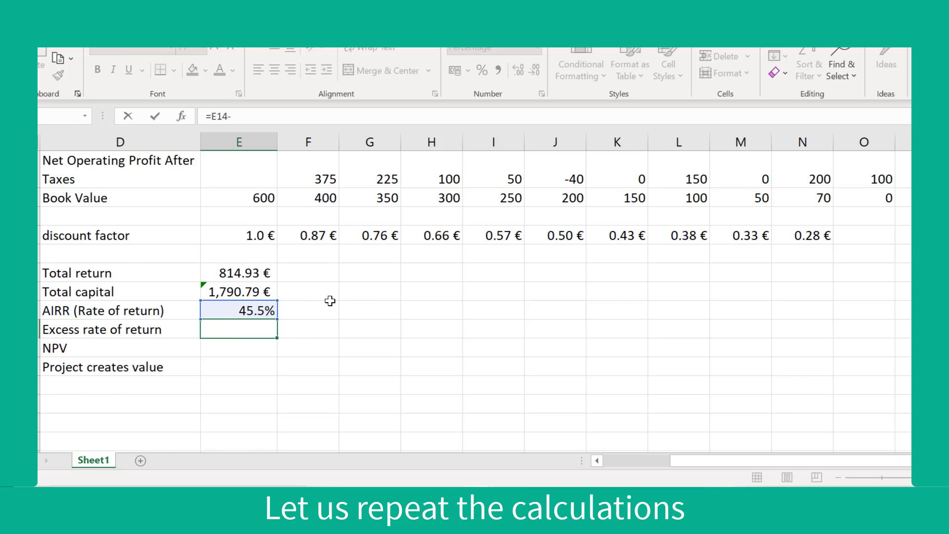
pyautogui.scroll(2, 330, 301)
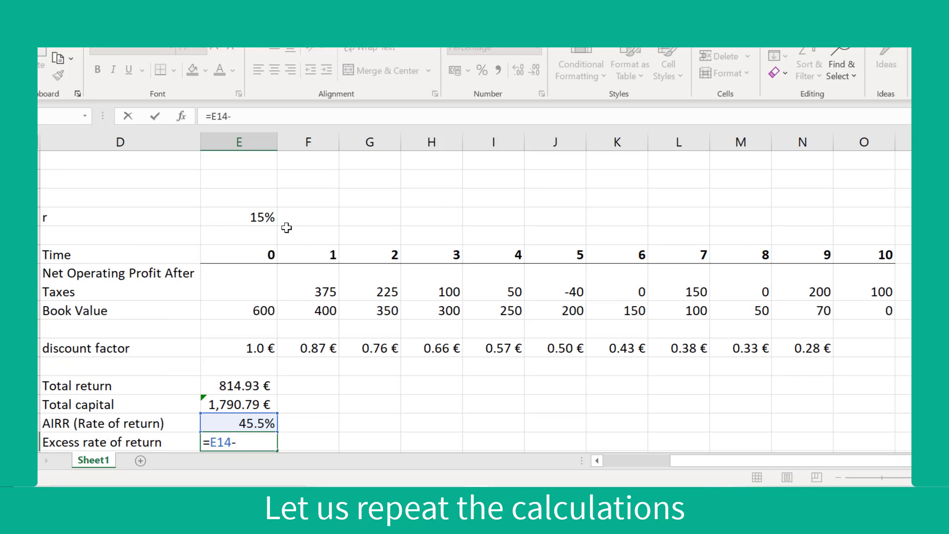
pyautogui.click(264, 217)
pyautogui.press('Return')
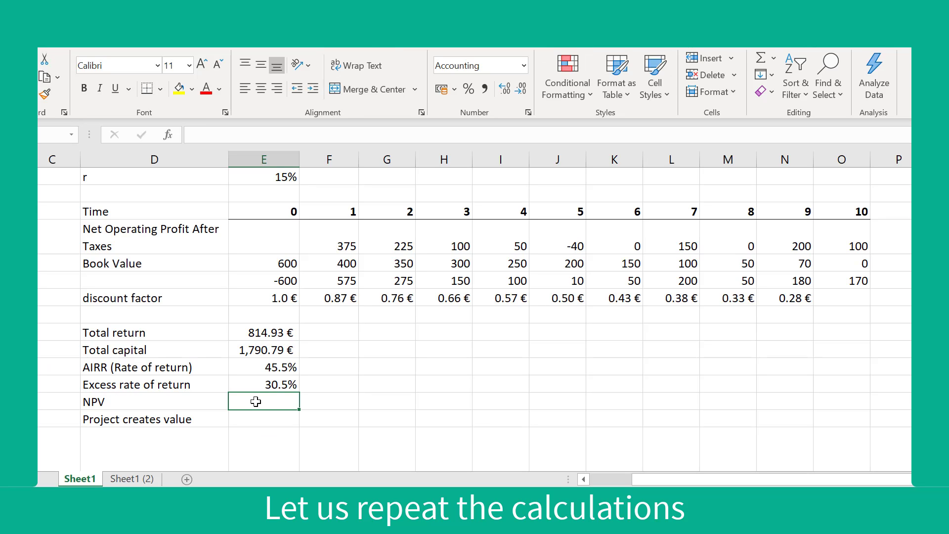
# - Calculate the NPV in E16 from total capital and excess rate of return with =E13*E15/(1+E4)
pyautogui.write('=')
pyautogui.click(241, 347)
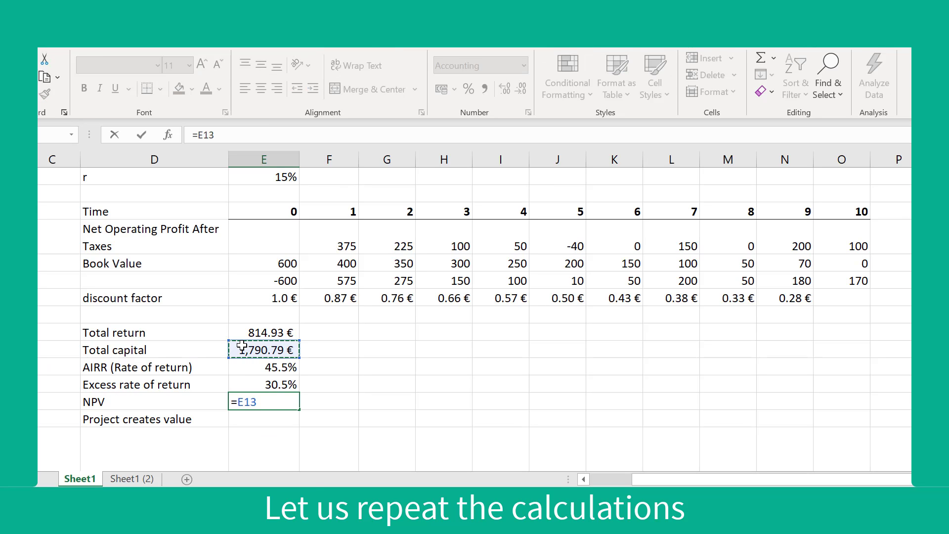
pyautogui.write('*')
pyautogui.click(242, 384)
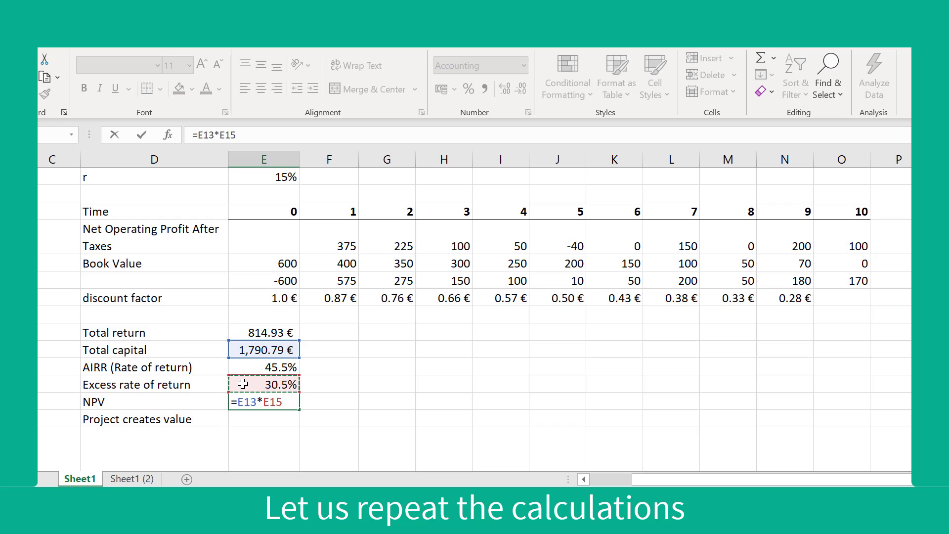
pyautogui.write('/(1+')
pyautogui.click(249, 178)
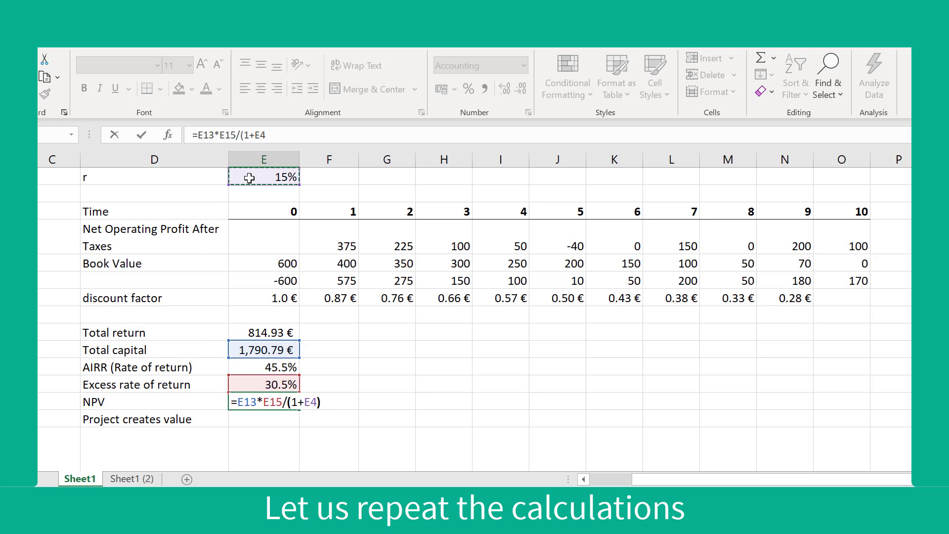
pyautogui.write(')')
pyautogui.press('Return')
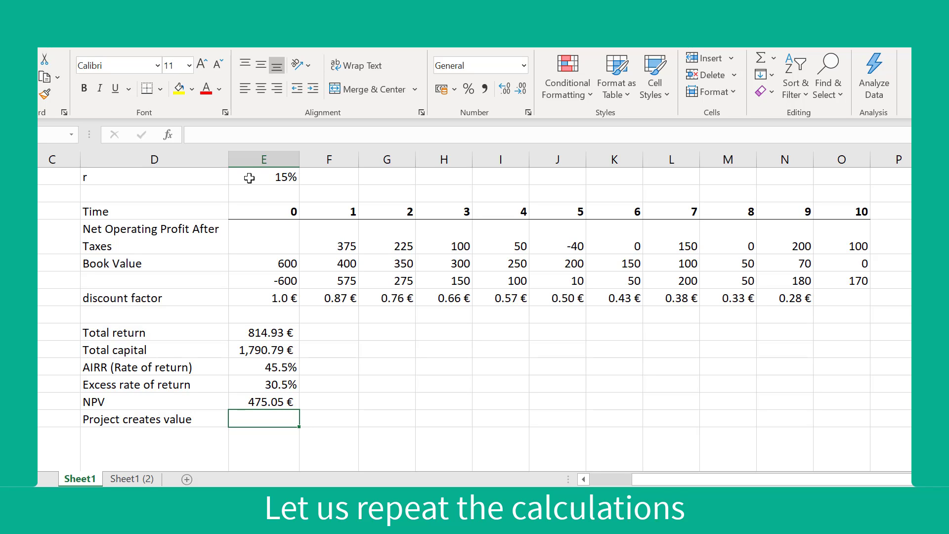